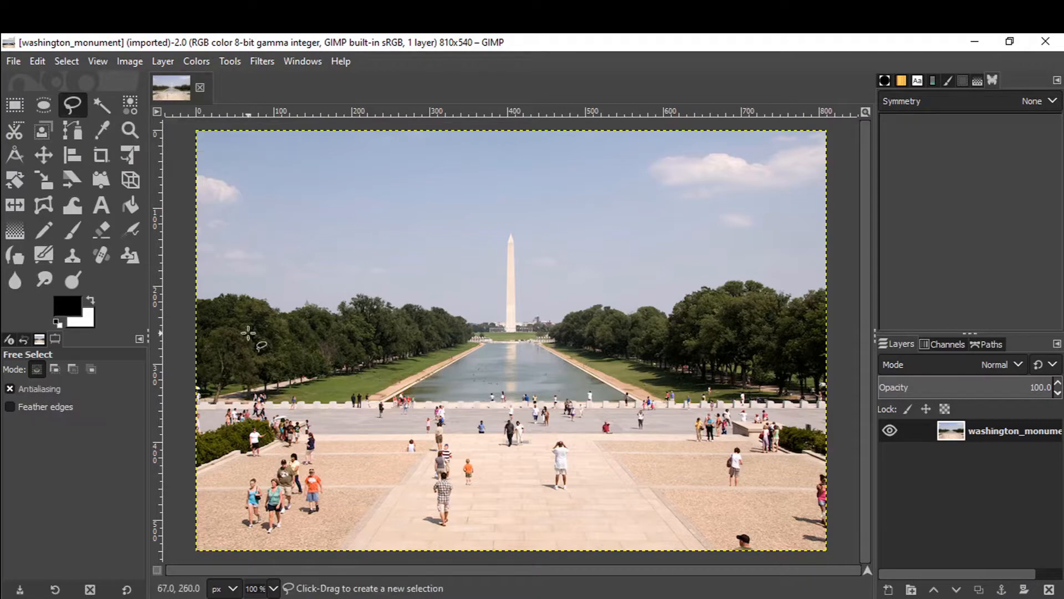
Close a freehand selection around empty pavement beside the man in the white shirt.
{"action": "scroll", "coordinate": [581, 523], "scroll_direction": "up", "scroll_amount": 3}
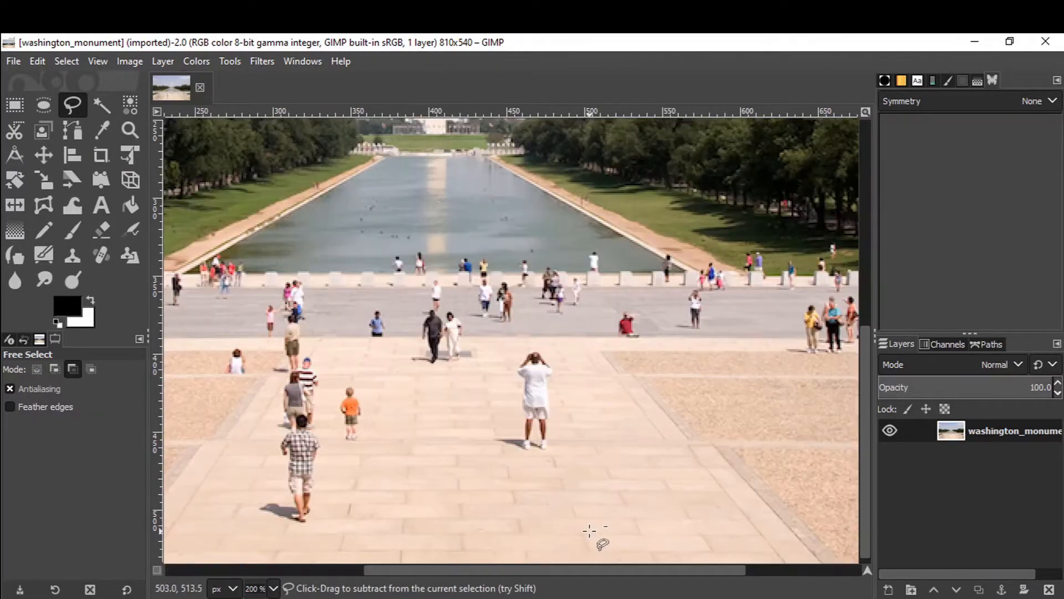
{"action": "scroll", "coordinate": [415, 449], "scroll_direction": "down", "scroll_amount": 2}
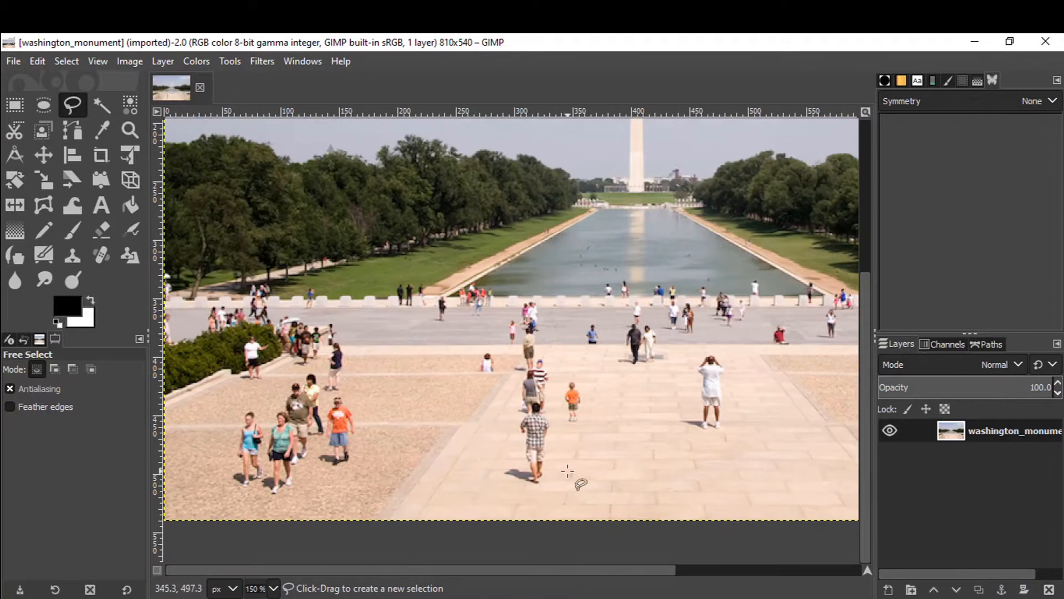
{"action": "left_click", "coordinate": [632, 453]}
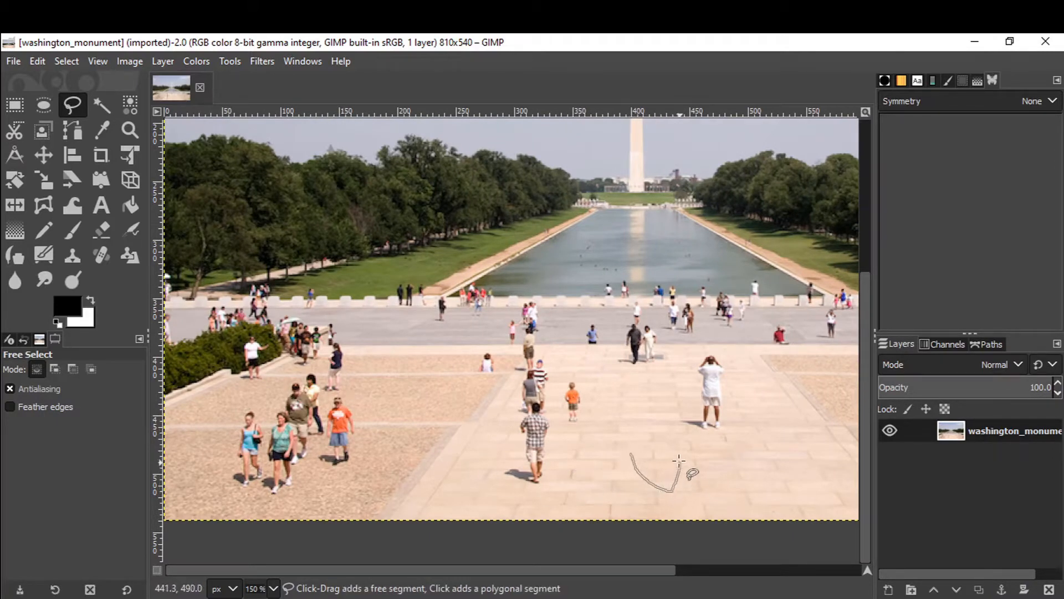
{"action": "left_click", "coordinate": [631, 453]}
{"action": "key", "text": "ctrl+c"}
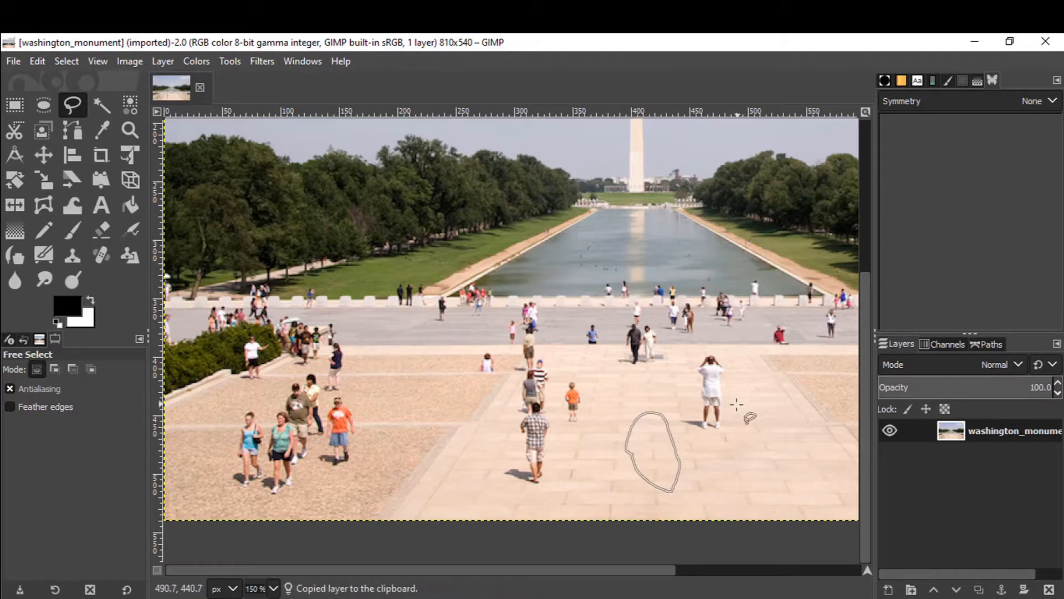
{"action": "key", "text": "ctrl+v"}
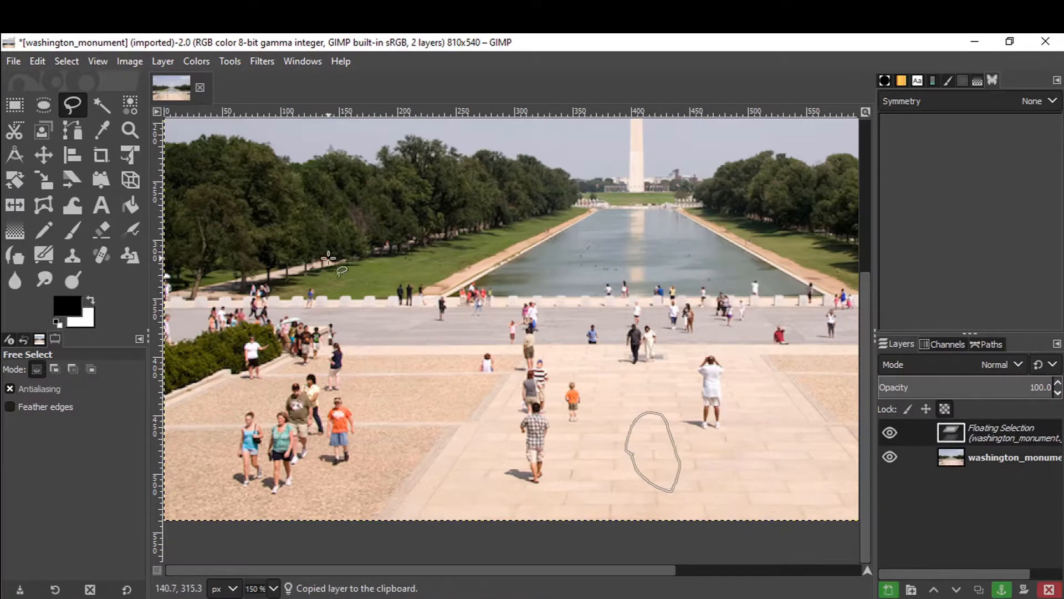
{"action": "left_click", "coordinate": [43, 156]}
{"action": "left_click_drag", "start_coordinate": [653, 454], "coordinate": [715, 440]}
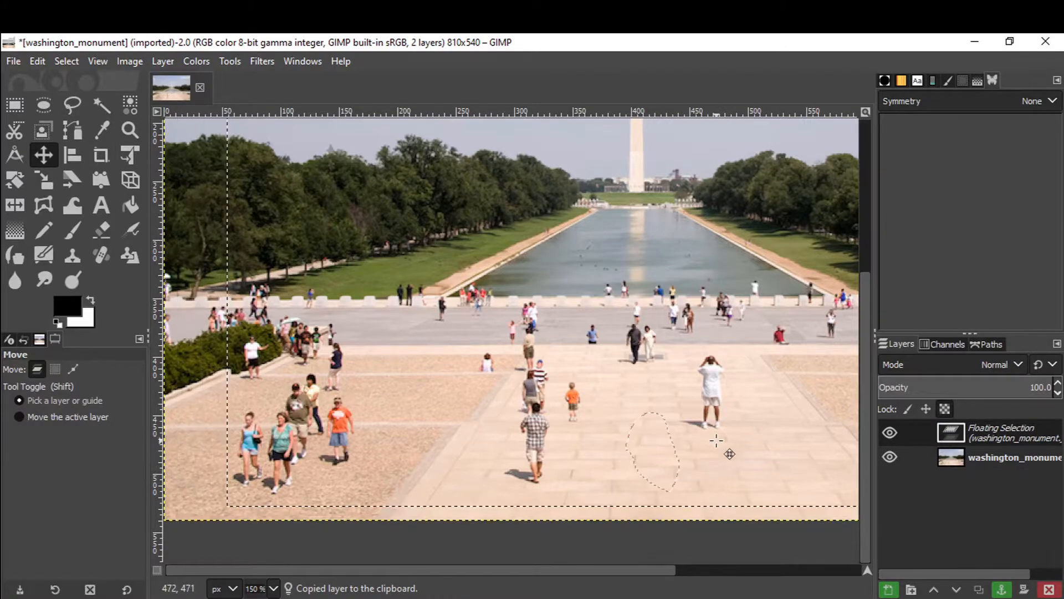
{"action": "mouse_move", "coordinate": [654, 454]}
{"action": "left_mouse_down"}
{"action": "mouse_move", "coordinate": [687, 451]}
{"action": "mouse_move", "coordinate": [715, 391]}
{"action": "left_mouse_up"}
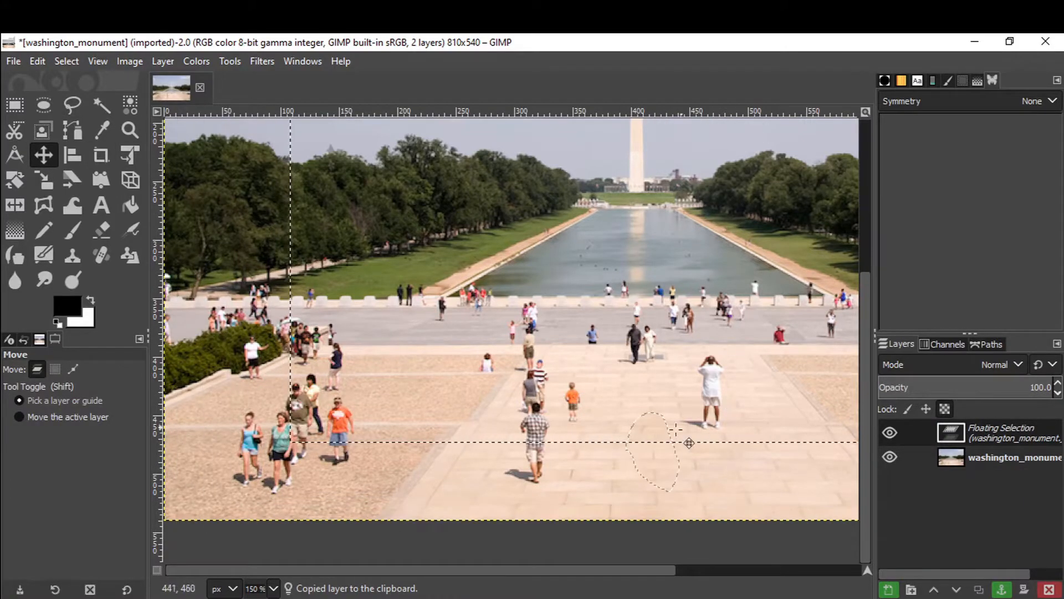
{"action": "left_click", "coordinate": [624, 477]}
{"action": "left_click_drag", "start_coordinate": [649, 398], "coordinate": [593, 434]}
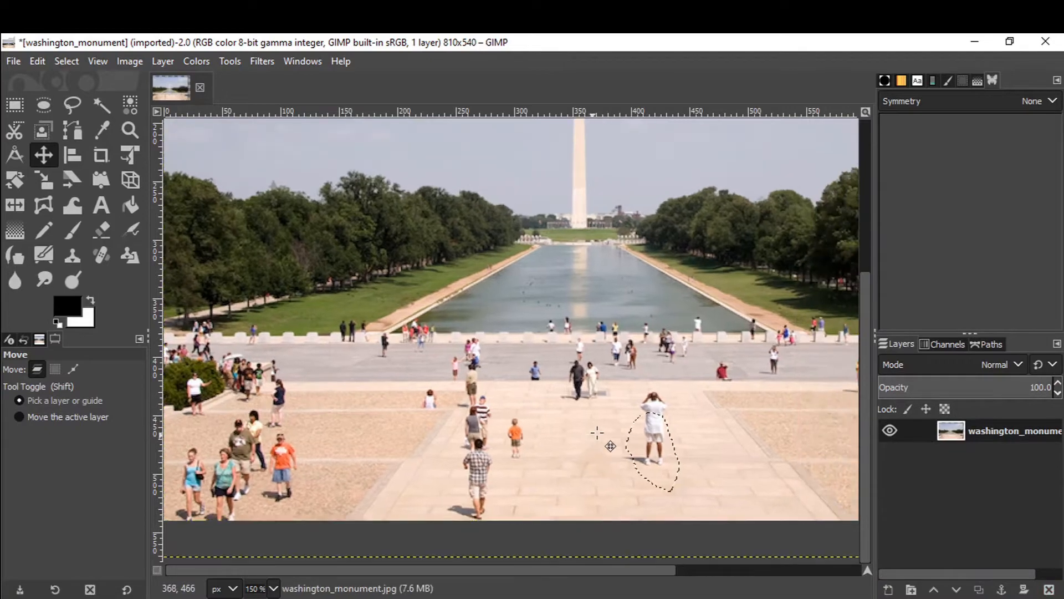
{"action": "key", "text": "ctrl+z"}
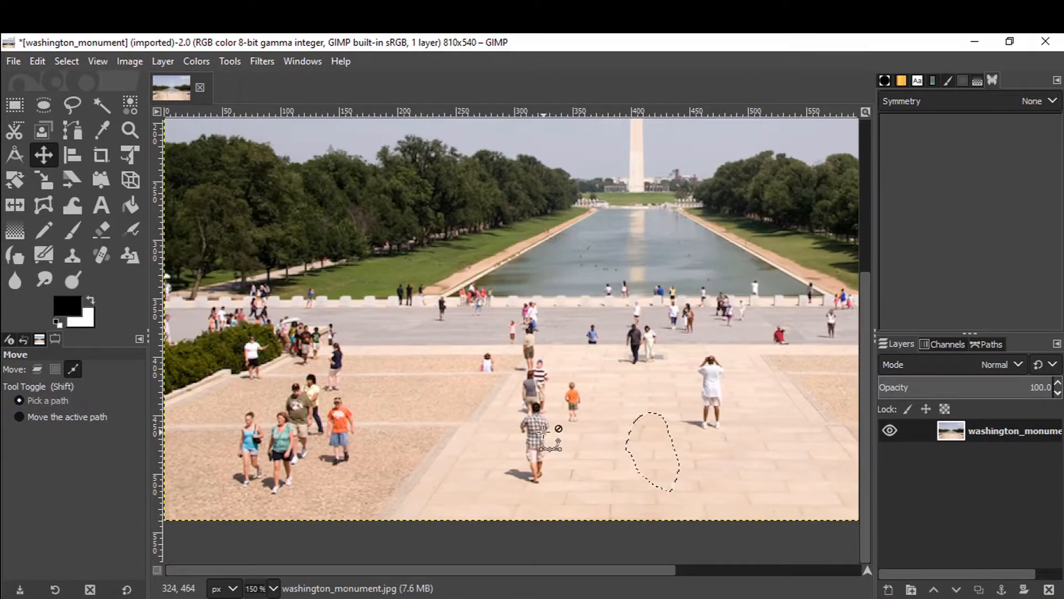
Copy the selected pavement and paste it as a new layer.
{"action": "key", "text": "ctrl+c"}
{"action": "key", "text": "ctrl+v"}
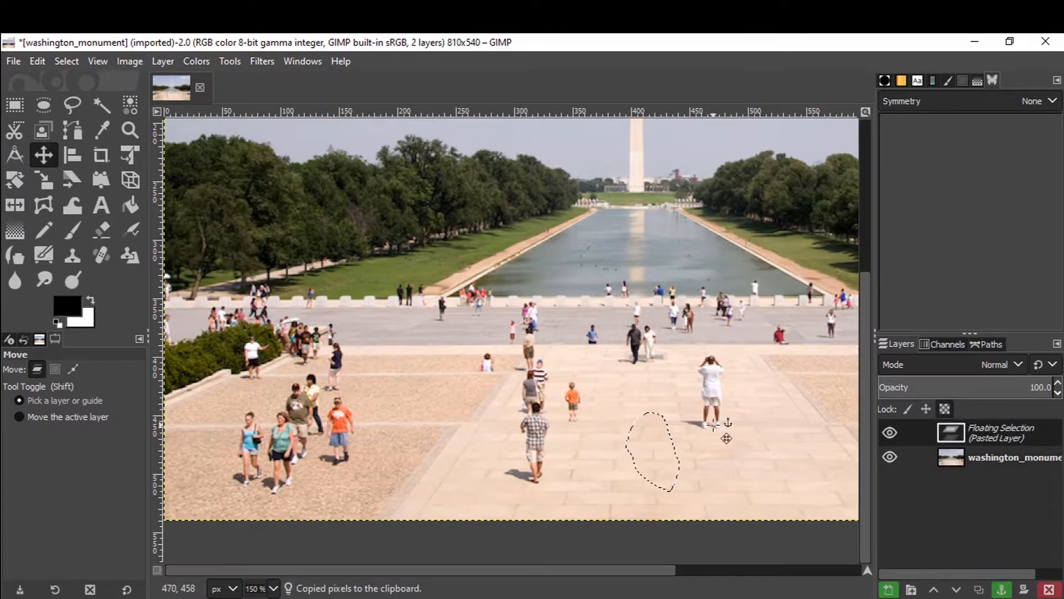
{"action": "left_click", "coordinate": [888, 590]}
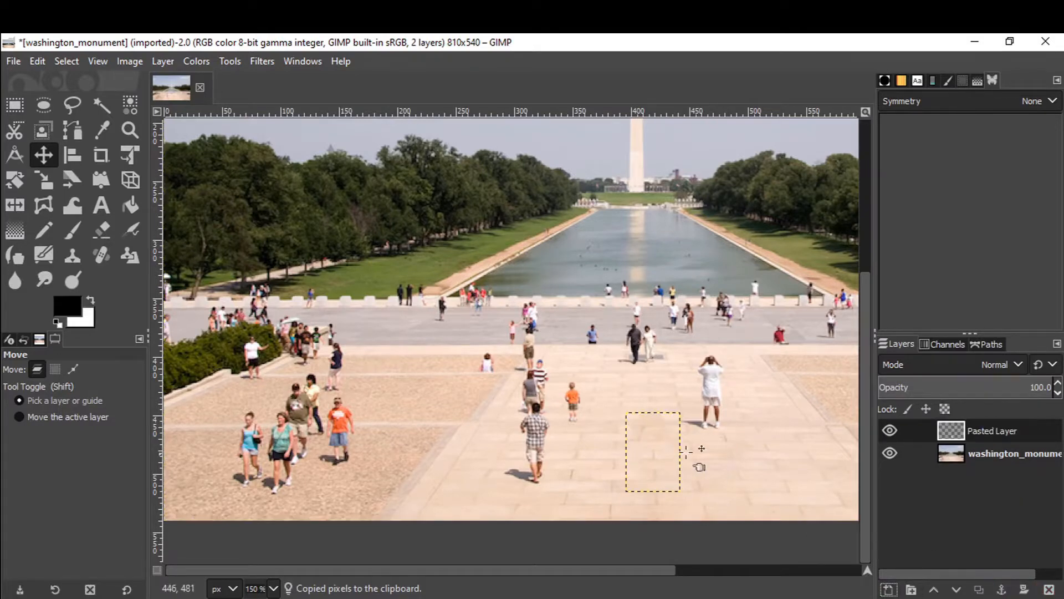
Move the pasted pavement patch over the man in the white shirt to hide him.
{"action": "left_click_drag", "start_coordinate": [686, 451], "coordinate": [715, 411]}
{"action": "scroll", "coordinate": [723, 436], "scroll_direction": "right", "scroll_amount": 3}
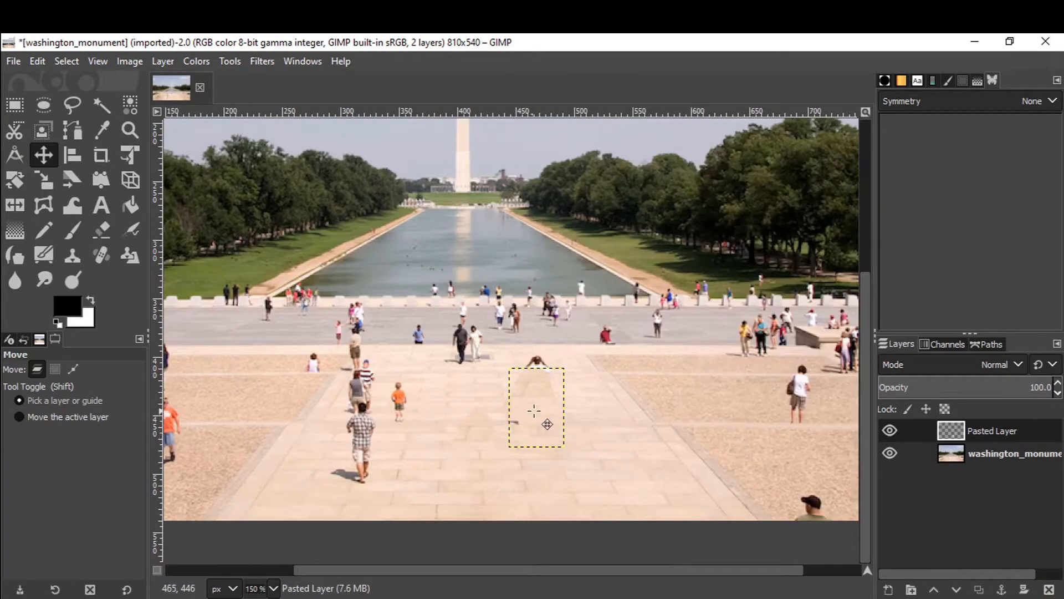
{"action": "mouse_move", "coordinate": [547, 425]}
{"action": "left_mouse_down"}
{"action": "mouse_move", "coordinate": [536, 428]}
{"action": "mouse_move", "coordinate": [549, 432]}
{"action": "left_mouse_up"}
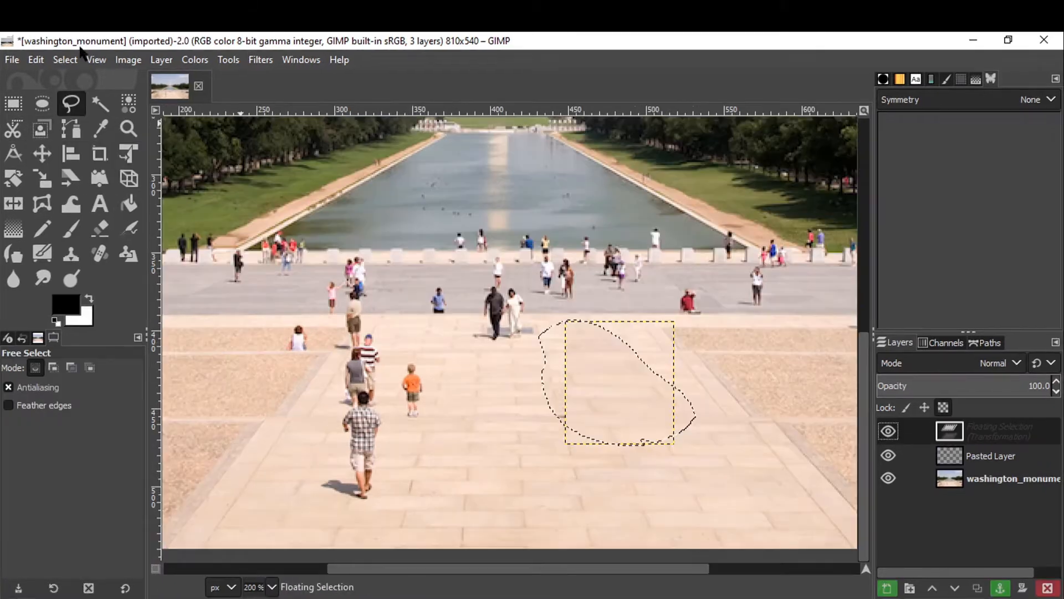
Select all and convert the floating selection into a new layer.
{"action": "left_click", "coordinate": [70, 61]}
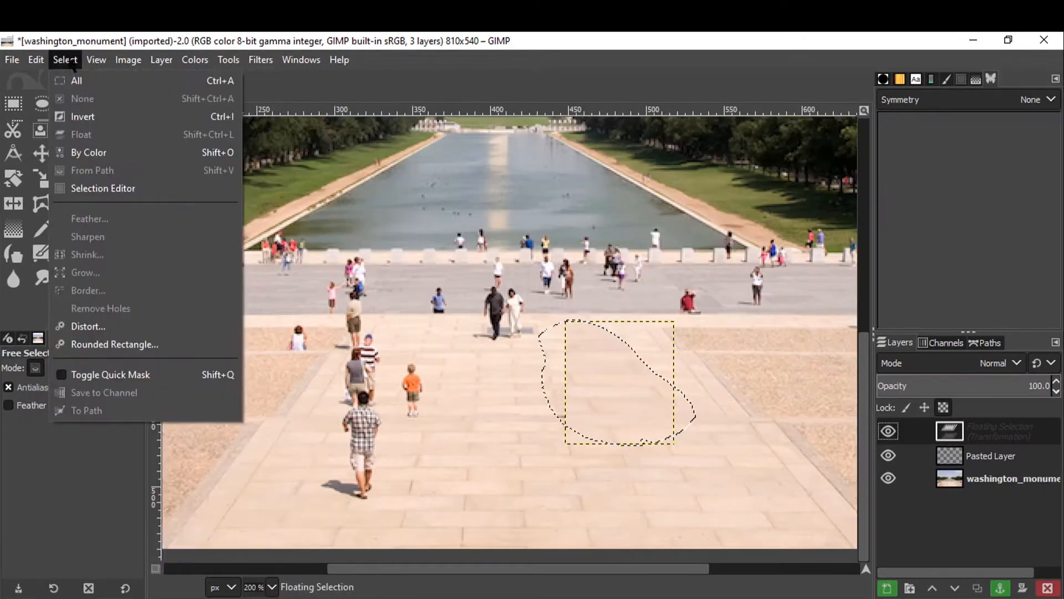
{"action": "left_click", "coordinate": [66, 79]}
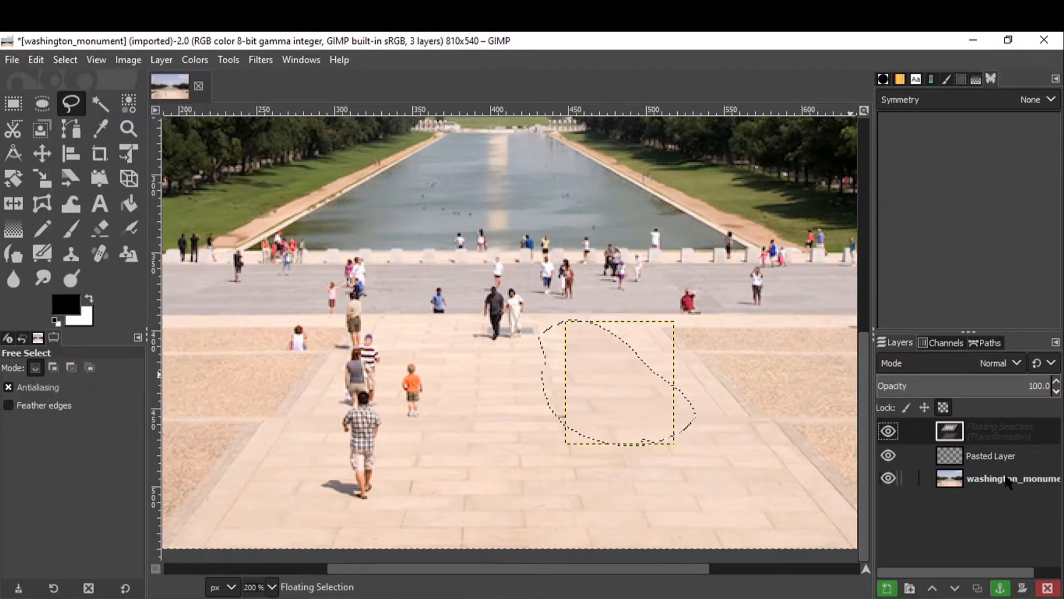
{"action": "left_click", "coordinate": [887, 587]}
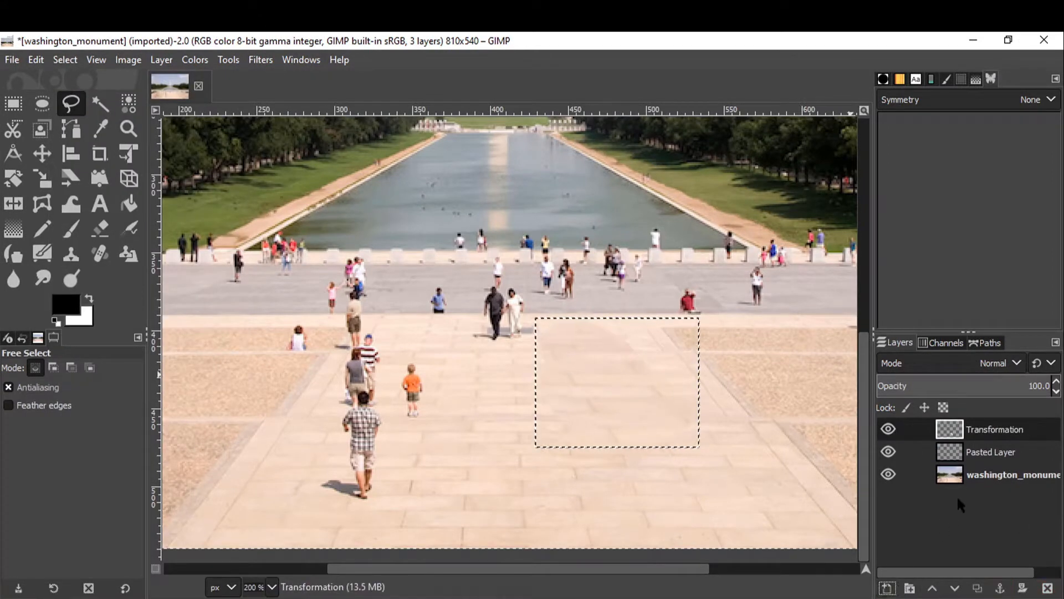
Delete the Pasted Layer.
{"action": "left_click", "coordinate": [990, 453]}
{"action": "left_click", "coordinate": [889, 452]}
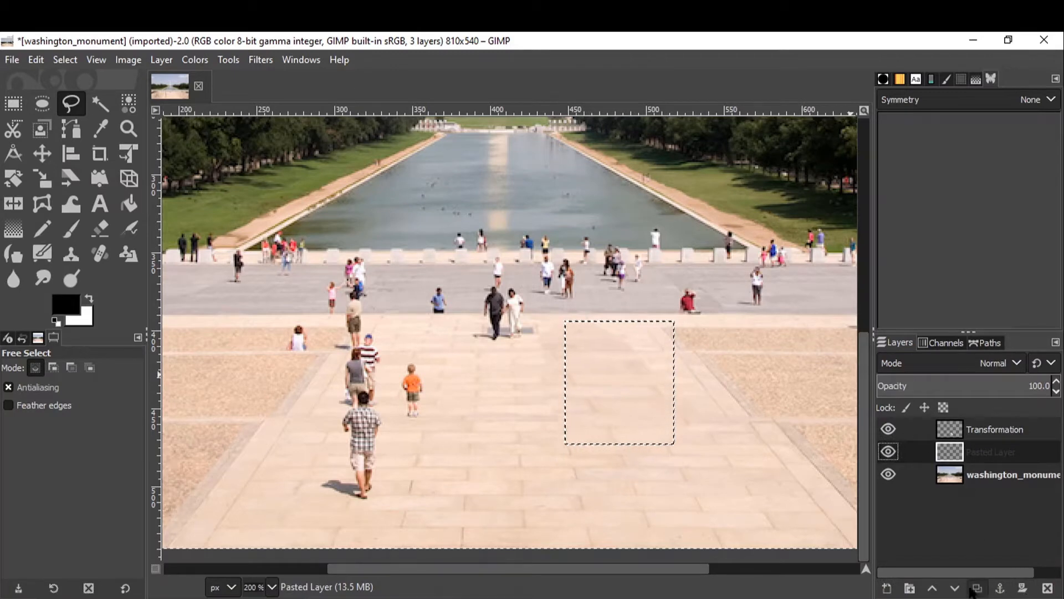
{"action": "left_click", "coordinate": [1047, 587]}
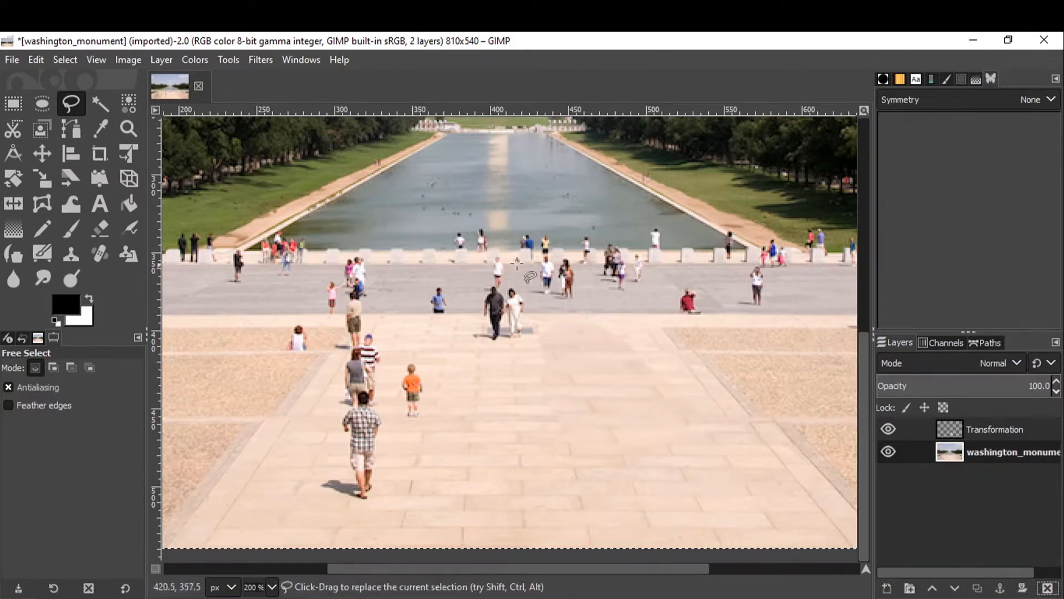
Move a pasted pavement patch beside the walking group at left and convert it to a new layer.
{"action": "left_click", "coordinate": [63, 61]}
{"action": "left_click", "coordinate": [78, 81]}
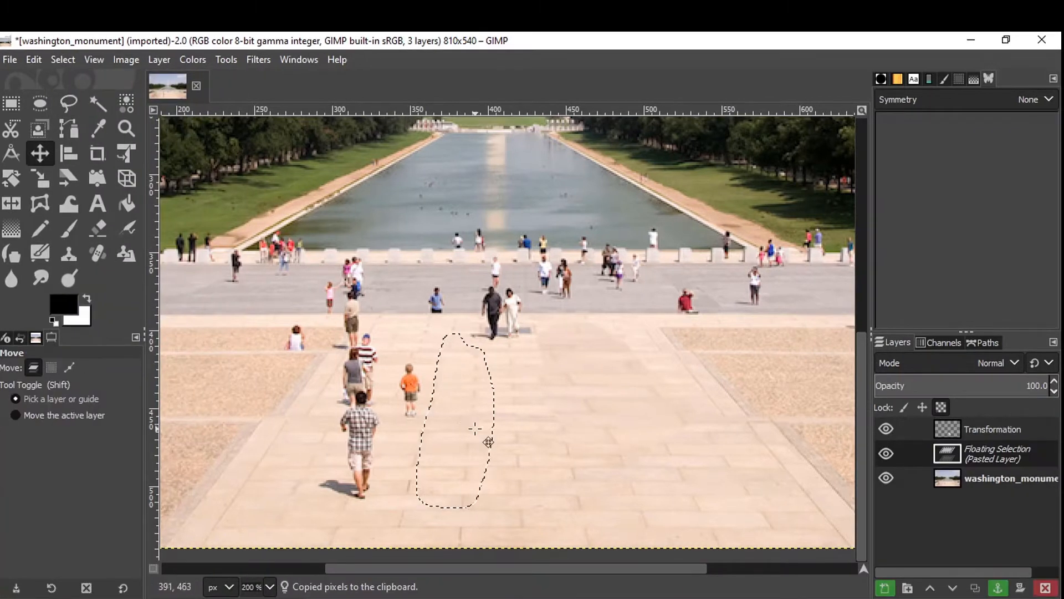
{"action": "mouse_move", "coordinate": [478, 431]}
{"action": "left_mouse_down"}
{"action": "mouse_move", "coordinate": [381, 406]}
{"action": "mouse_move", "coordinate": [407, 430]}
{"action": "mouse_move", "coordinate": [398, 421]}
{"action": "left_mouse_up"}
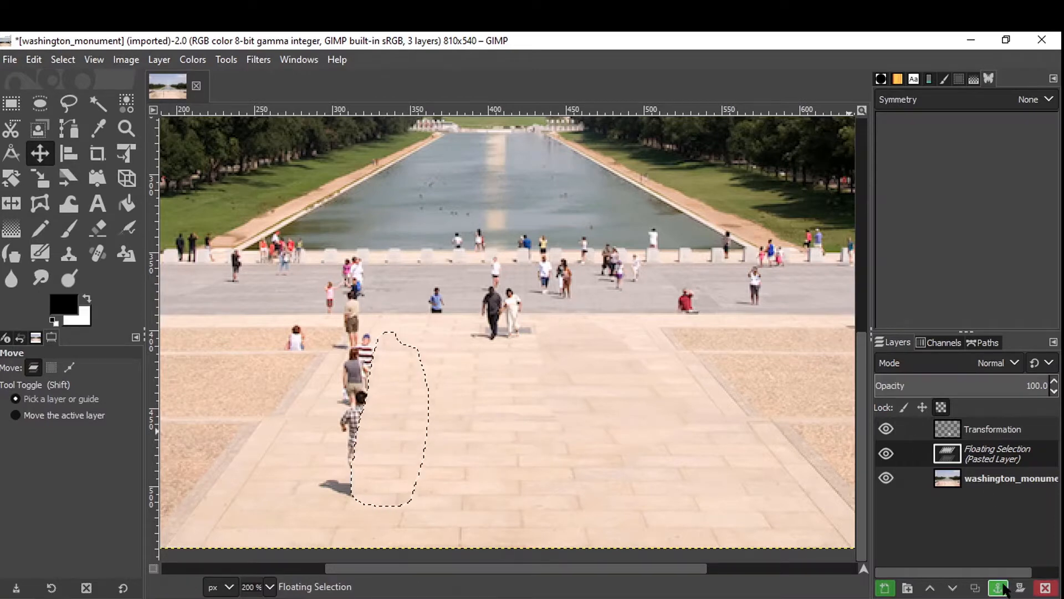
{"action": "left_click", "coordinate": [885, 589]}
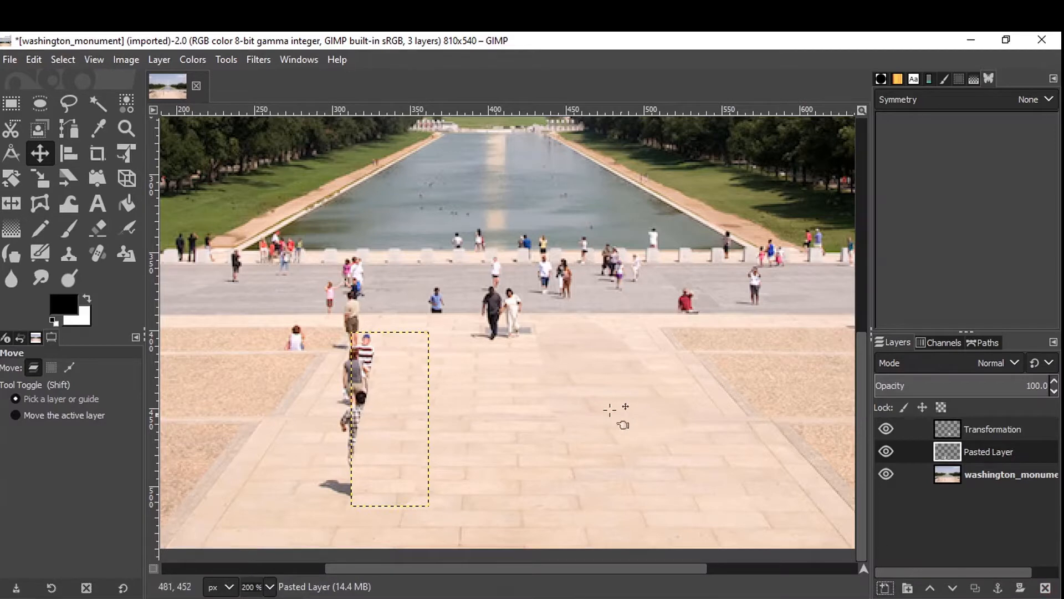
Paste another copy of the patch as a new layer and shift it left over the walking people.
{"action": "key", "text": "ctrl+v"}
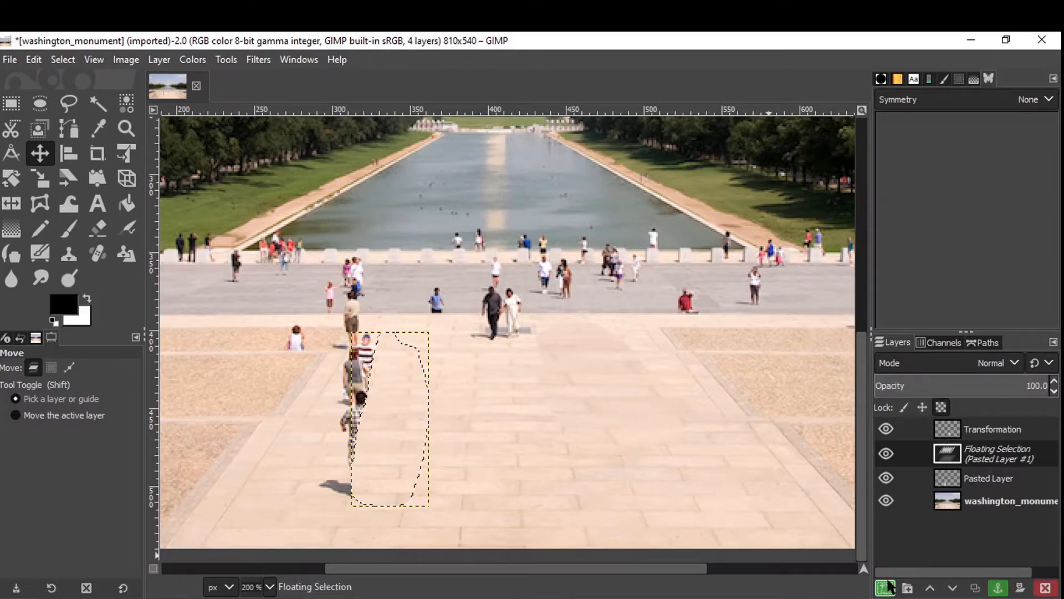
{"action": "left_click", "coordinate": [885, 587]}
{"action": "left_click_drag", "start_coordinate": [393, 400], "coordinate": [358, 401]}
{"action": "scroll", "coordinate": [359, 383], "scroll_direction": "up", "scroll_amount": 4}
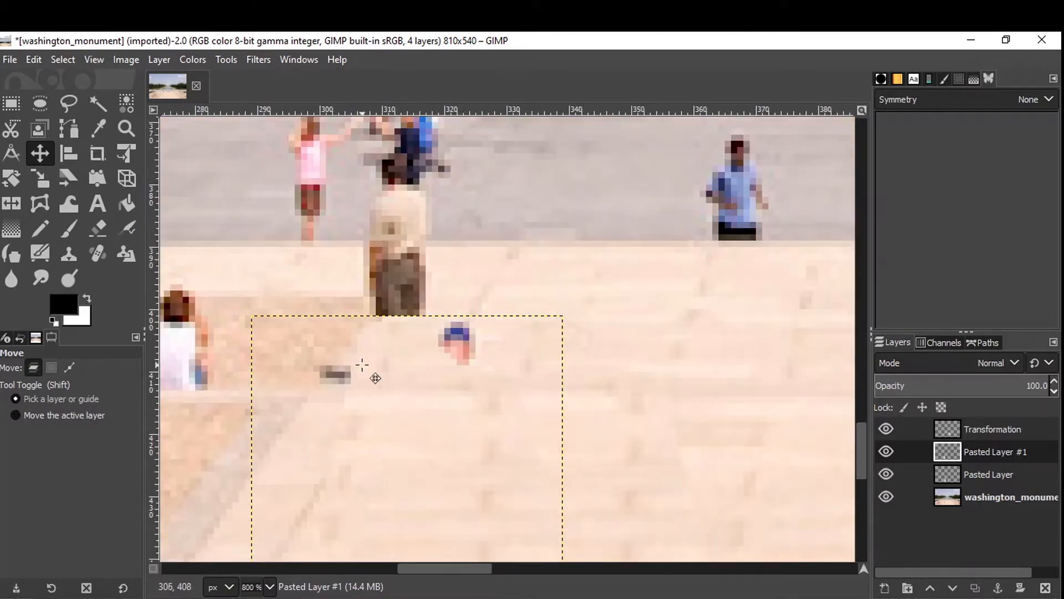
Select the washington_monument base layer and switch to the Clone tool.
{"action": "left_click", "coordinate": [1007, 506]}
{"action": "scroll", "coordinate": [303, 419], "scroll_direction": "down", "scroll_amount": 5}
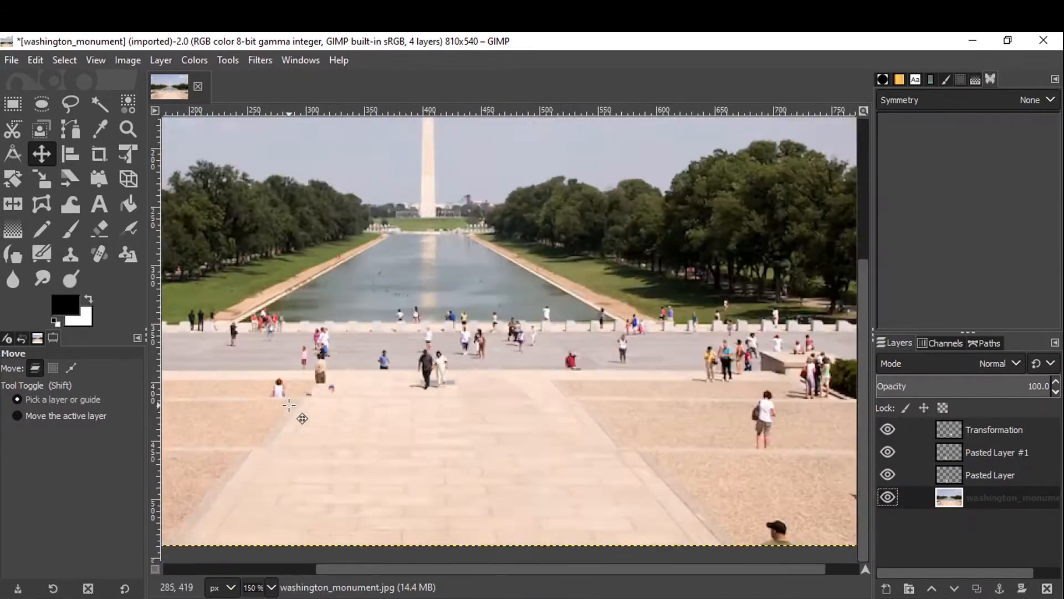
{"action": "scroll", "coordinate": [308, 385], "scroll_direction": "left", "scroll_amount": 2}
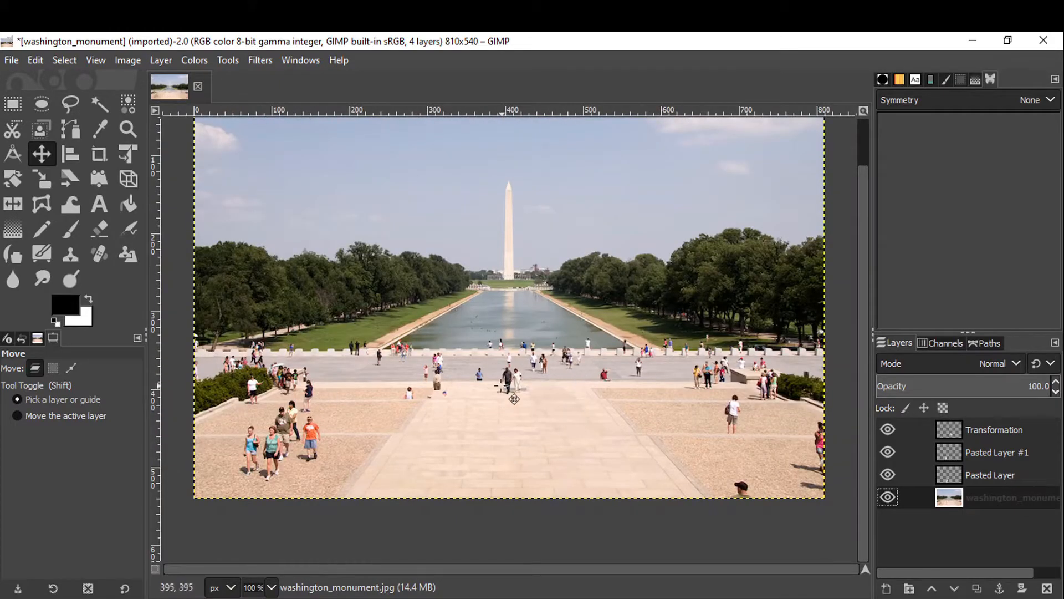
{"action": "scroll", "coordinate": [486, 369], "scroll_direction": "up", "scroll_amount": 5}
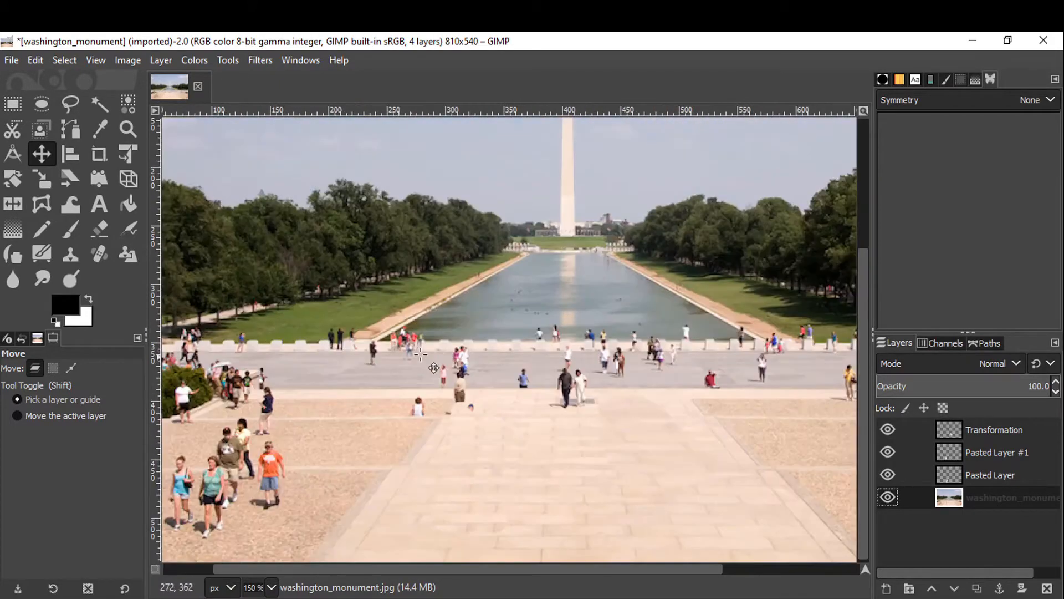
{"action": "scroll", "coordinate": [545, 447], "scroll_direction": "up", "scroll_amount": 1}
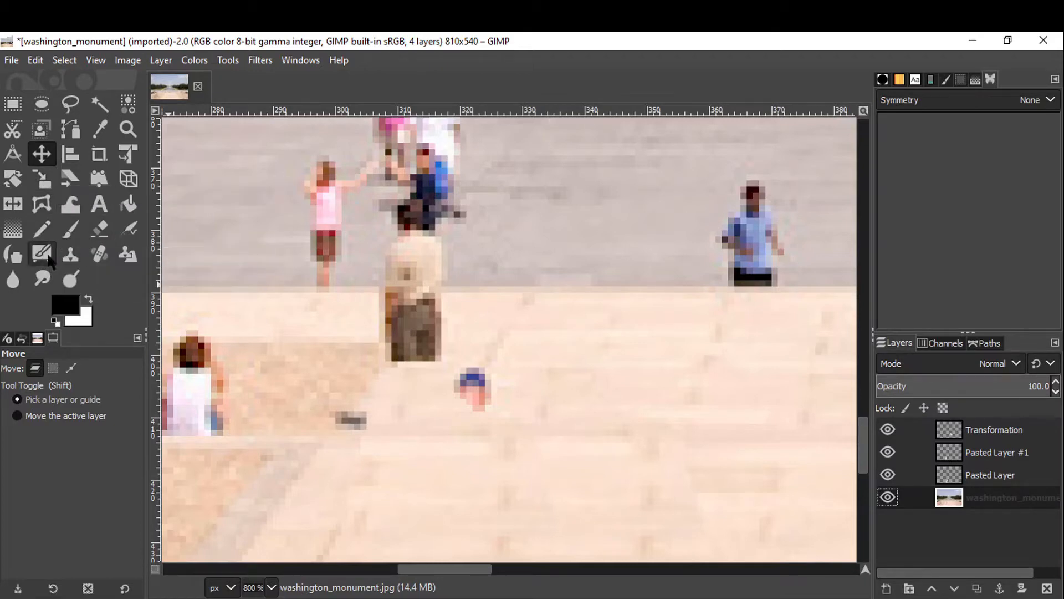
{"action": "left_click", "coordinate": [66, 259]}
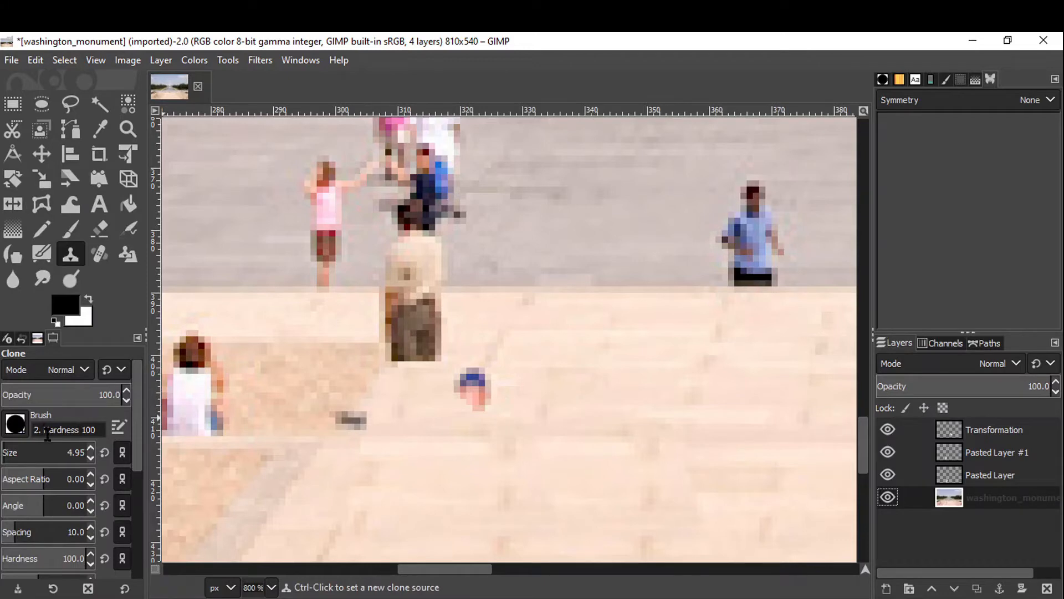
Set the Clone brush to 1. Pixel at size 100 and pick a clone source on empty pavement.
{"action": "left_click", "coordinate": [91, 449]}
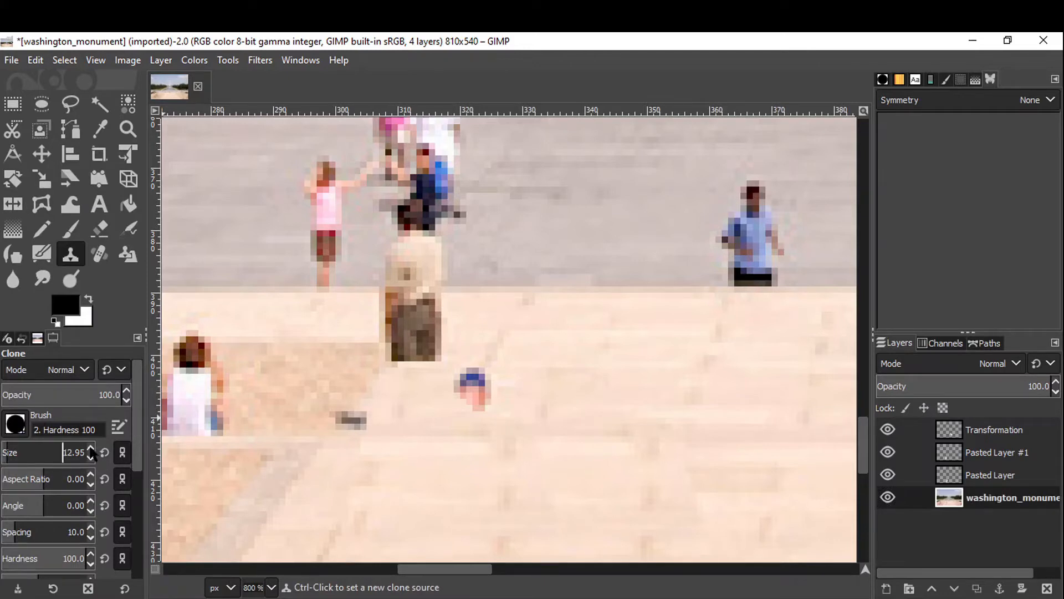
{"action": "left_click", "coordinate": [91, 448]}
{"action": "left_click", "coordinate": [19, 433]}
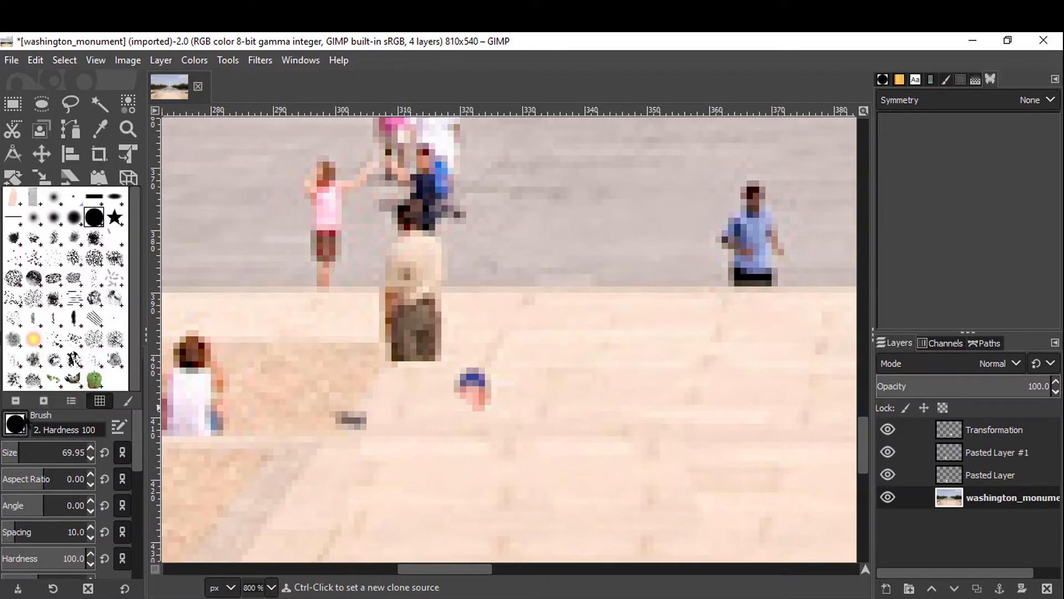
{"action": "left_click", "coordinate": [68, 199]}
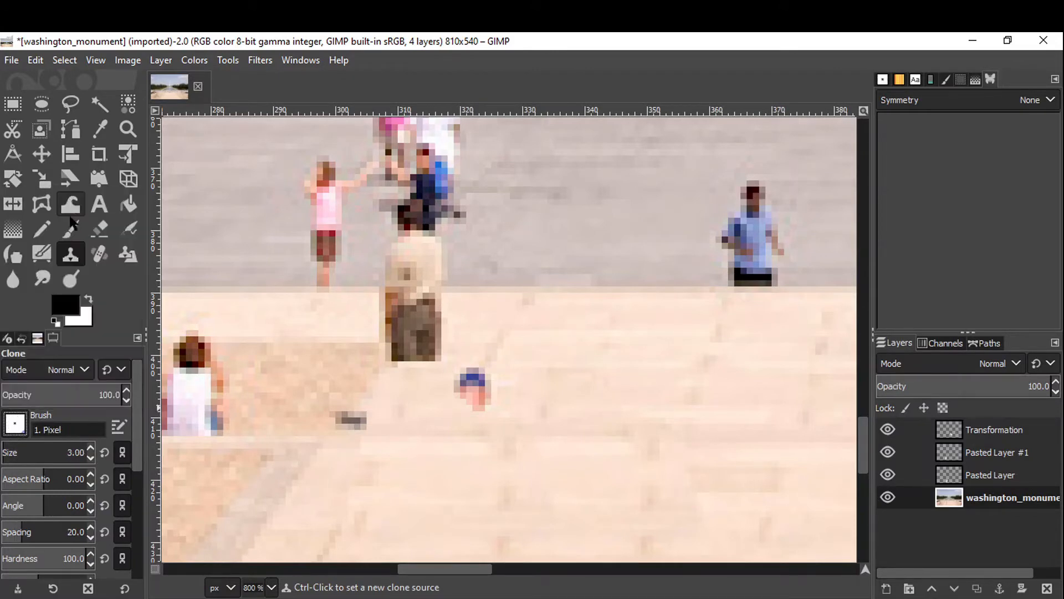
{"action": "left_click", "coordinate": [91, 447]}
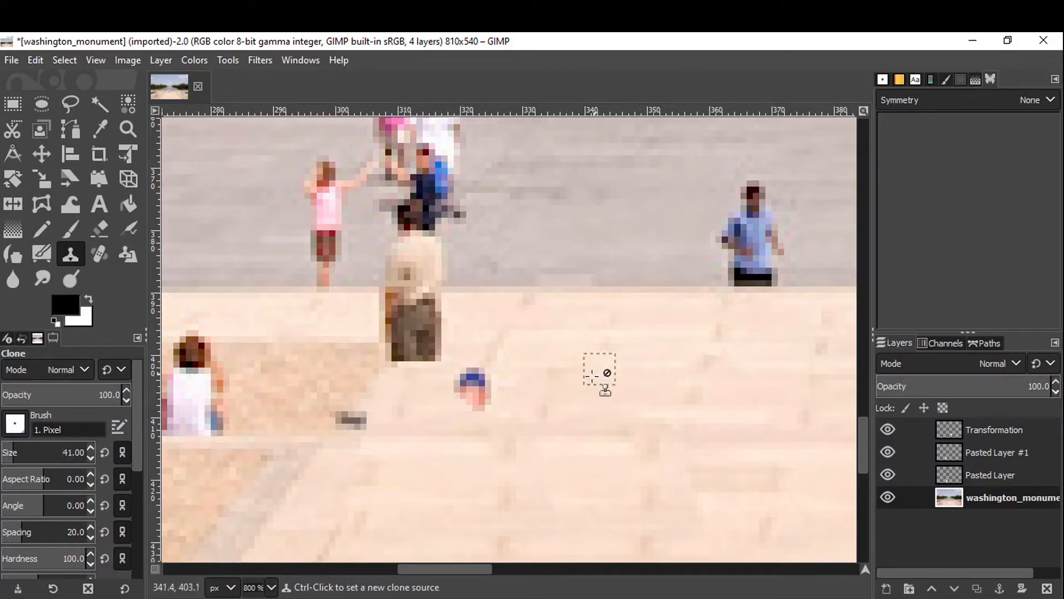
{"action": "left_click", "coordinate": [91, 448]}
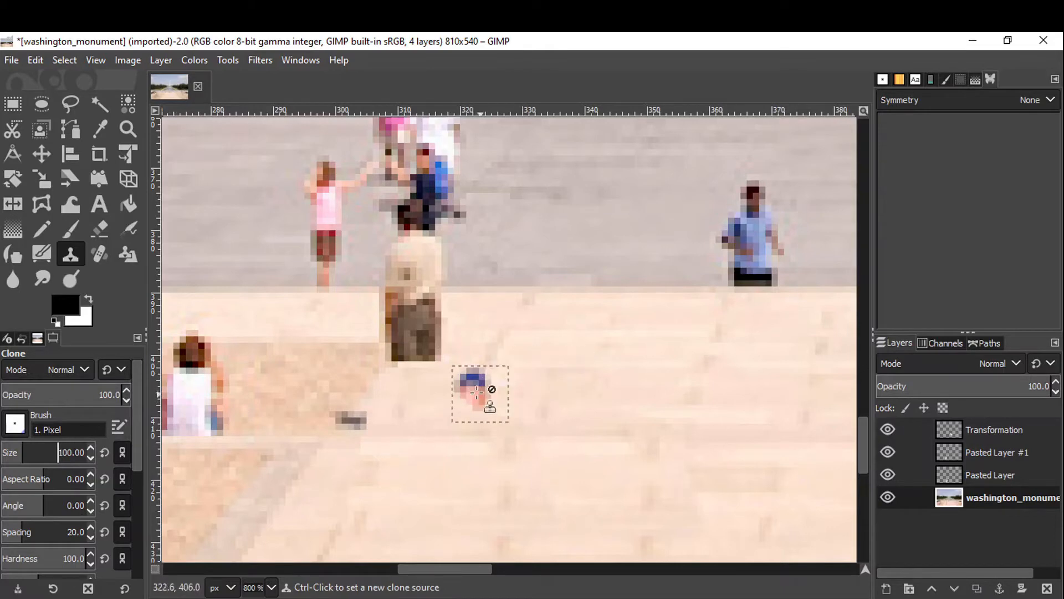
{"action": "left_click", "coordinate": [712, 383], "text": "ctrl"}
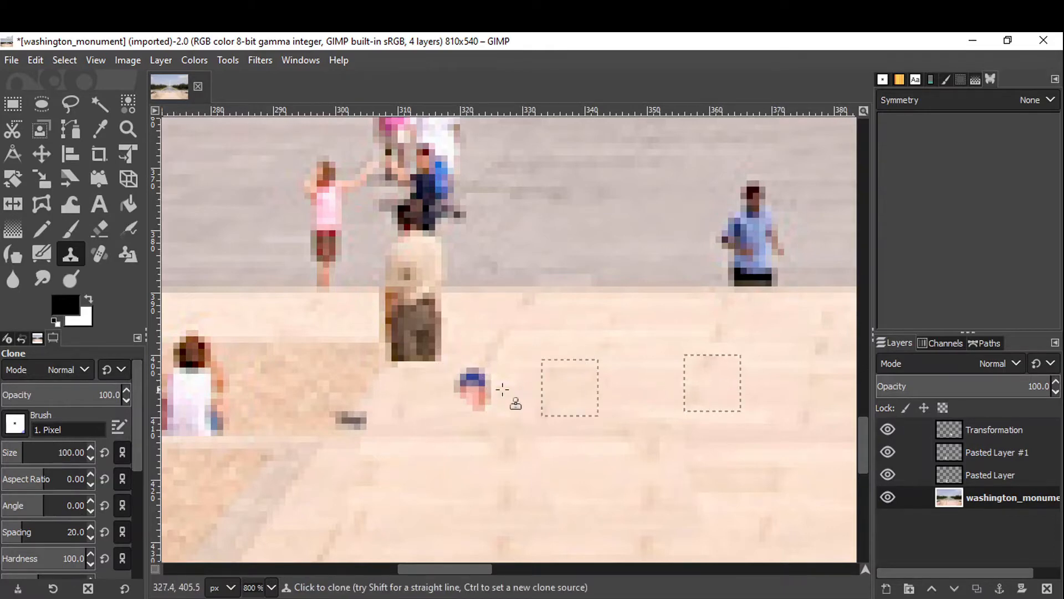
Clone pavement over the small figure and the standing person's lower body in the middle of the plaza.
{"action": "left_click", "coordinate": [474, 390]}
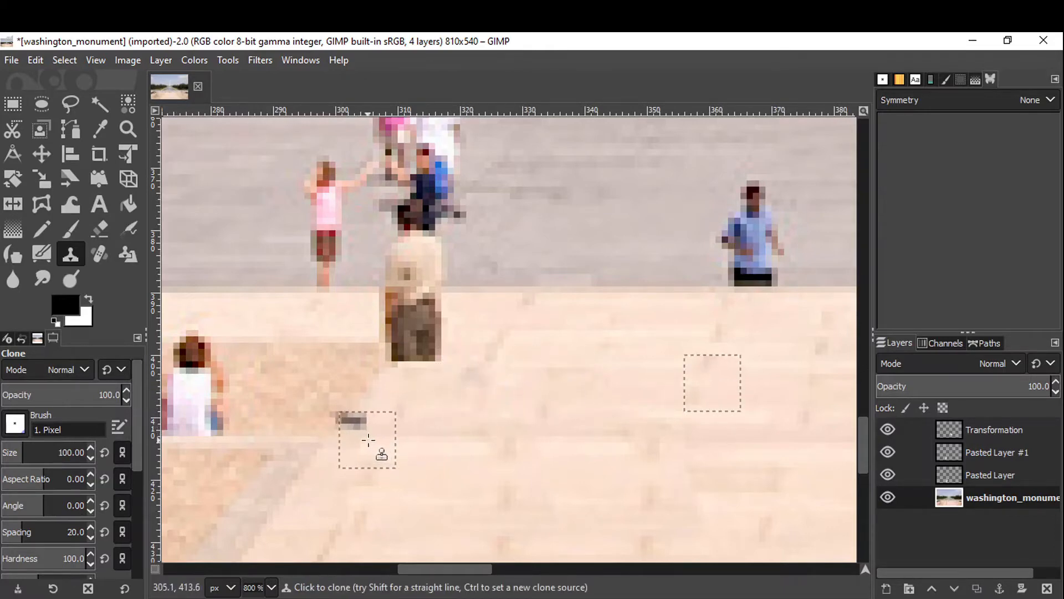
{"action": "left_click", "coordinate": [423, 346]}
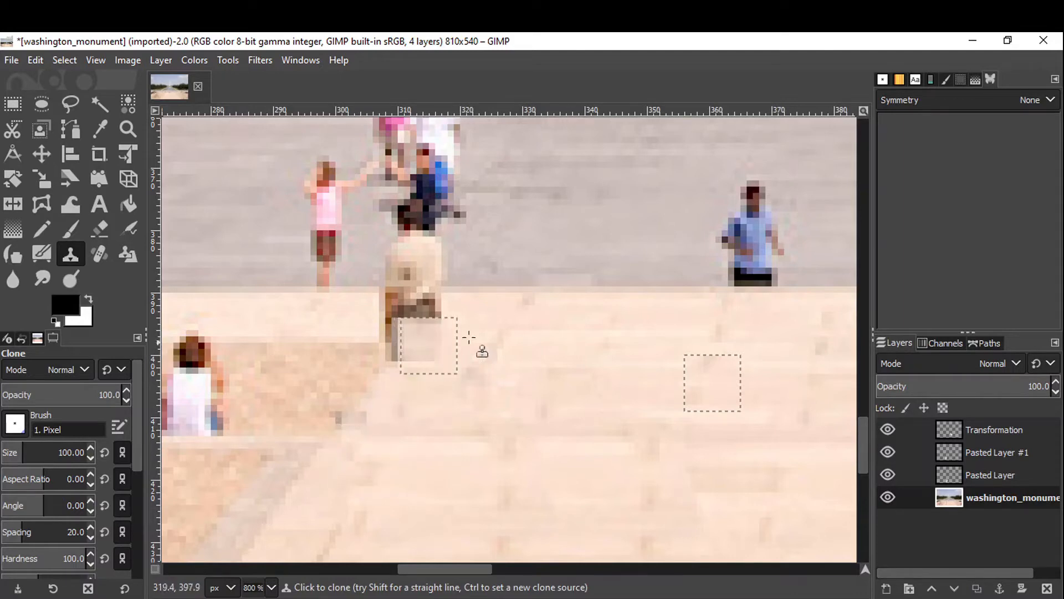
{"action": "left_click", "coordinate": [513, 321], "text": "ctrl"}
{"action": "left_click", "coordinate": [423, 331]}
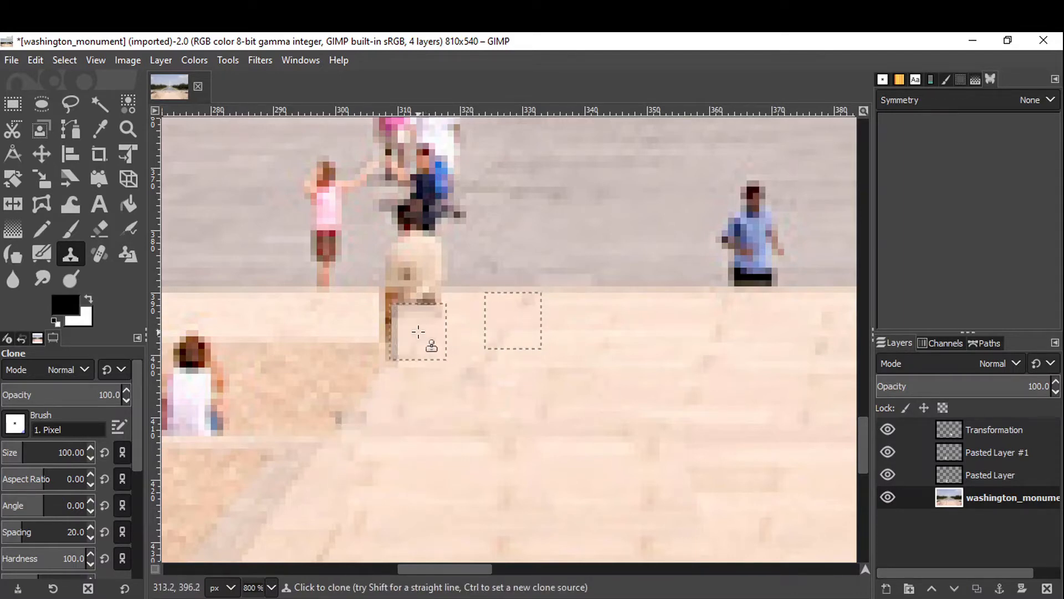
{"action": "mouse_move", "coordinate": [419, 331]}
{"action": "left_mouse_down"}
{"action": "mouse_move", "coordinate": [424, 329]}
{"action": "mouse_move", "coordinate": [377, 313]}
{"action": "mouse_move", "coordinate": [415, 319]}
{"action": "left_mouse_up"}
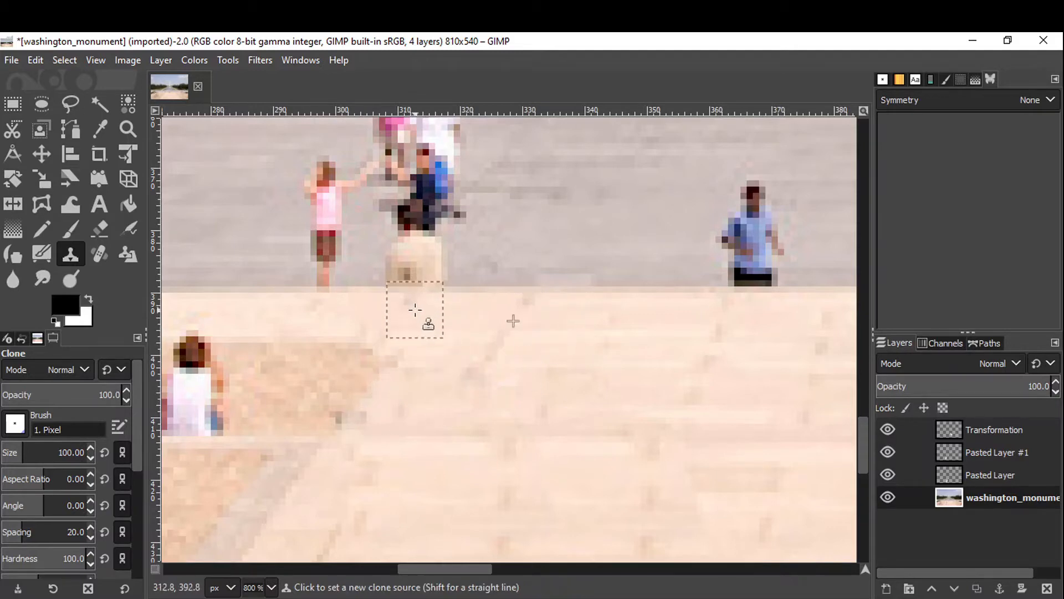
Set a new clone source and paint gray plaza over the man in blue and the remaining walking group.
{"action": "scroll", "coordinate": [416, 308], "scroll_direction": "down", "scroll_amount": 1}
{"action": "left_click", "coordinate": [586, 255], "text": "ctrl"}
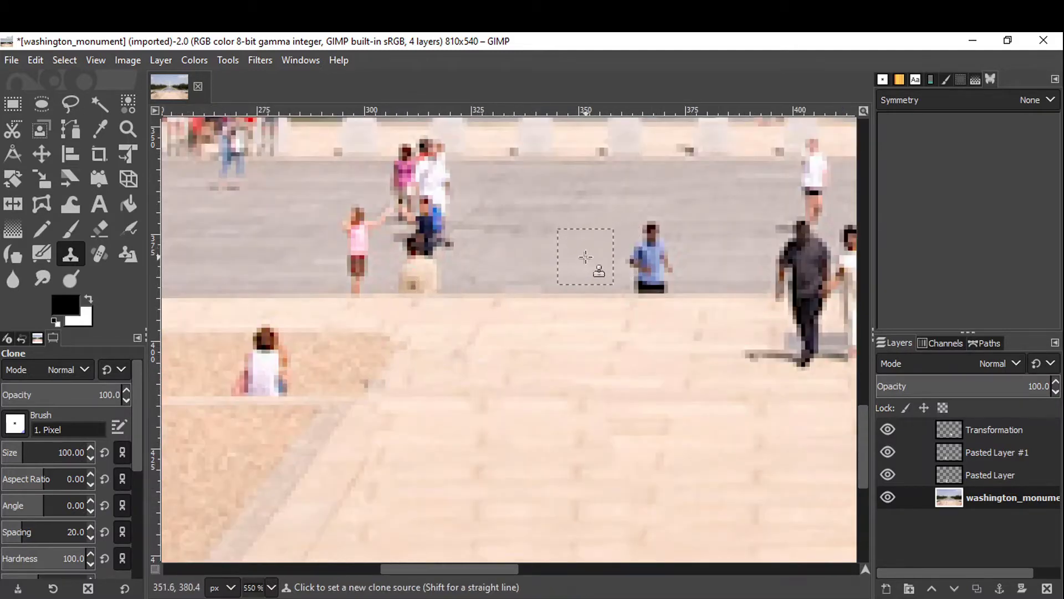
{"action": "mouse_move", "coordinate": [647, 254]}
{"action": "left_mouse_down"}
{"action": "mouse_move", "coordinate": [652, 265]}
{"action": "mouse_move", "coordinate": [644, 252]}
{"action": "left_mouse_up"}
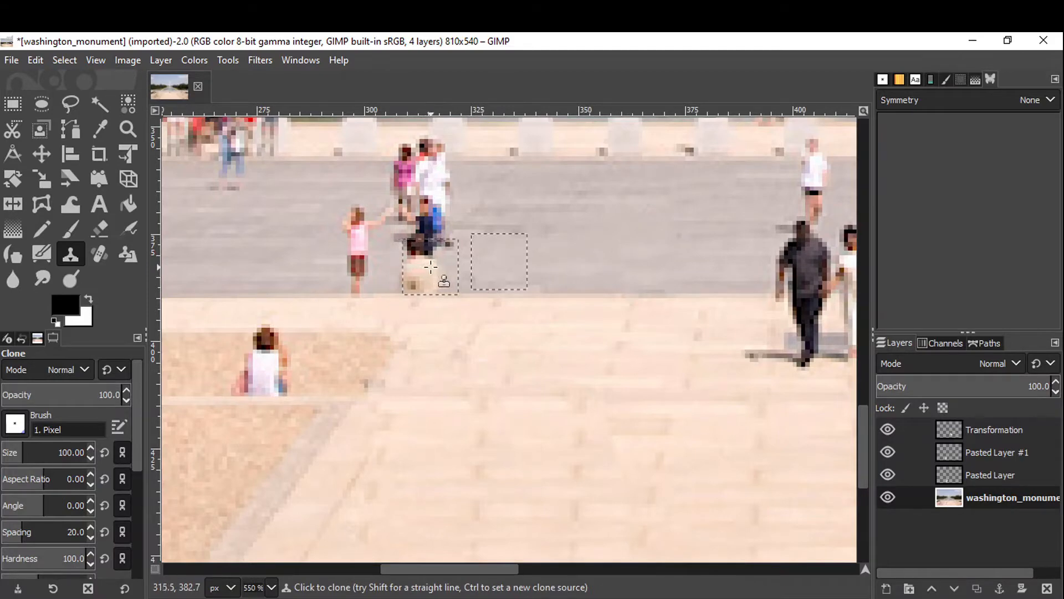
{"action": "mouse_move", "coordinate": [430, 266]}
{"action": "left_mouse_down"}
{"action": "mouse_move", "coordinate": [433, 222]}
{"action": "mouse_move", "coordinate": [451, 219]}
{"action": "mouse_move", "coordinate": [447, 193]}
{"action": "mouse_move", "coordinate": [459, 202]}
{"action": "mouse_move", "coordinate": [388, 271]}
{"action": "mouse_move", "coordinate": [371, 263]}
{"action": "mouse_move", "coordinate": [427, 188]}
{"action": "mouse_move", "coordinate": [404, 208]}
{"action": "mouse_move", "coordinate": [322, 235]}
{"action": "mouse_move", "coordinate": [330, 228]}
{"action": "mouse_move", "coordinate": [364, 221]}
{"action": "mouse_move", "coordinate": [299, 259]}
{"action": "mouse_move", "coordinate": [410, 263]}
{"action": "left_mouse_up"}
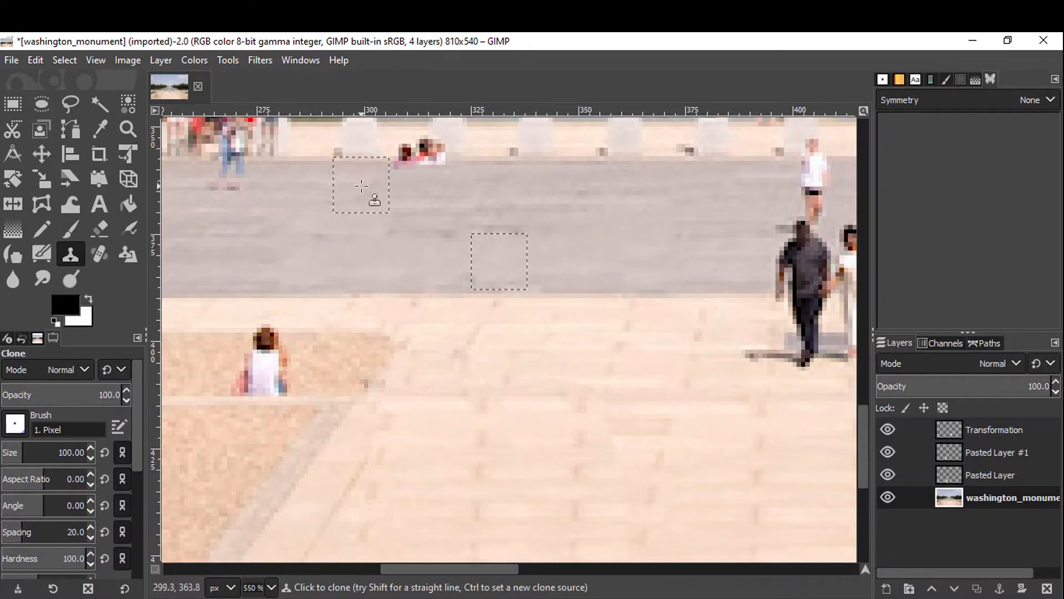
Clone gray plaza texture over the people walking further left along the plaza.
{"action": "left_click", "coordinate": [528, 189], "text": "ctrl"}
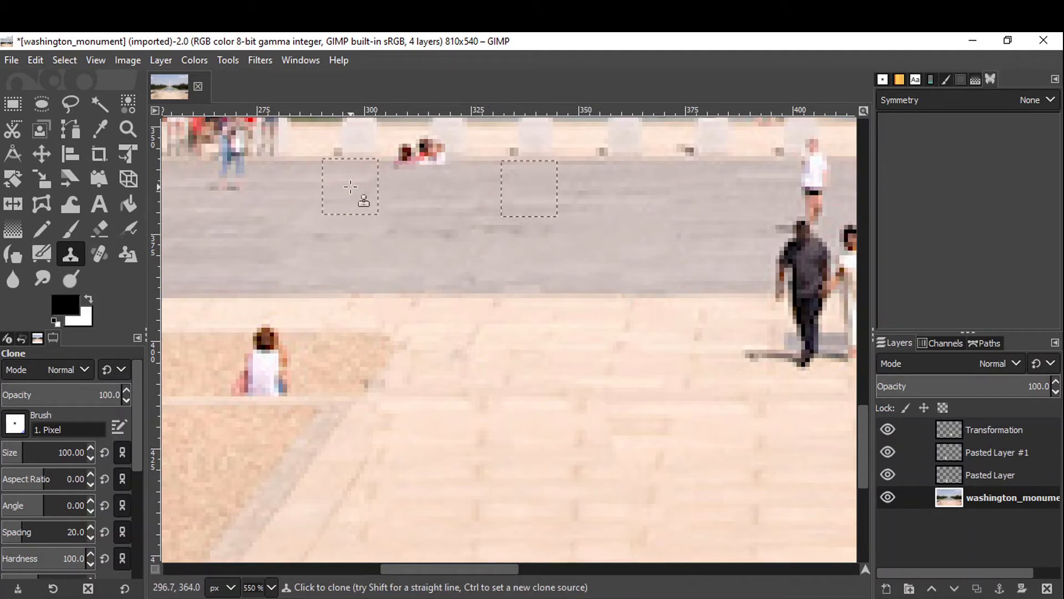
{"action": "left_click_drag", "start_coordinate": [364, 188], "coordinate": [472, 188]}
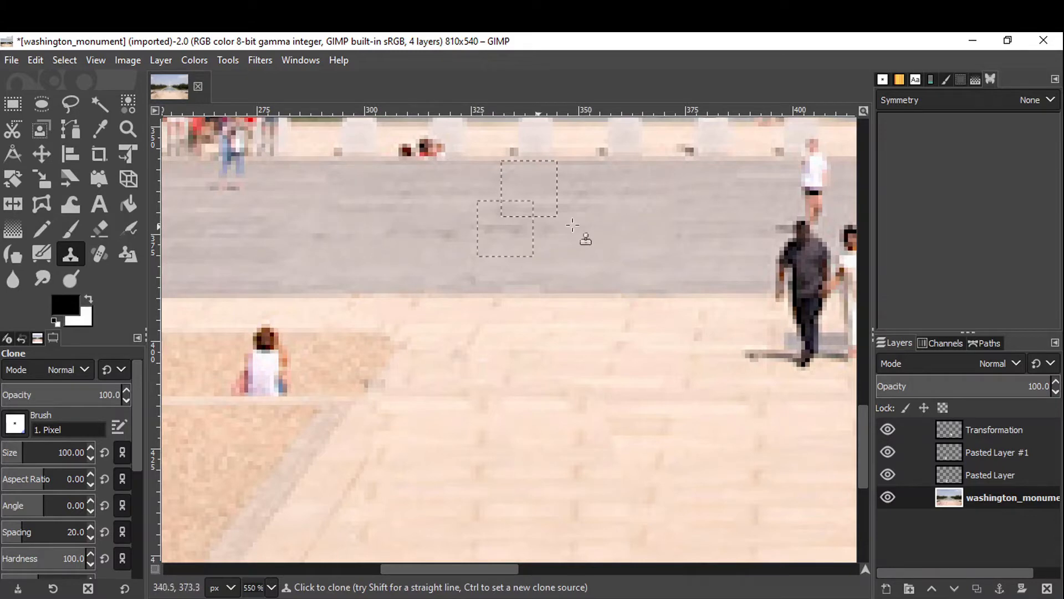
{"action": "scroll", "coordinate": [415, 229], "scroll_direction": "left", "scroll_amount": 5}
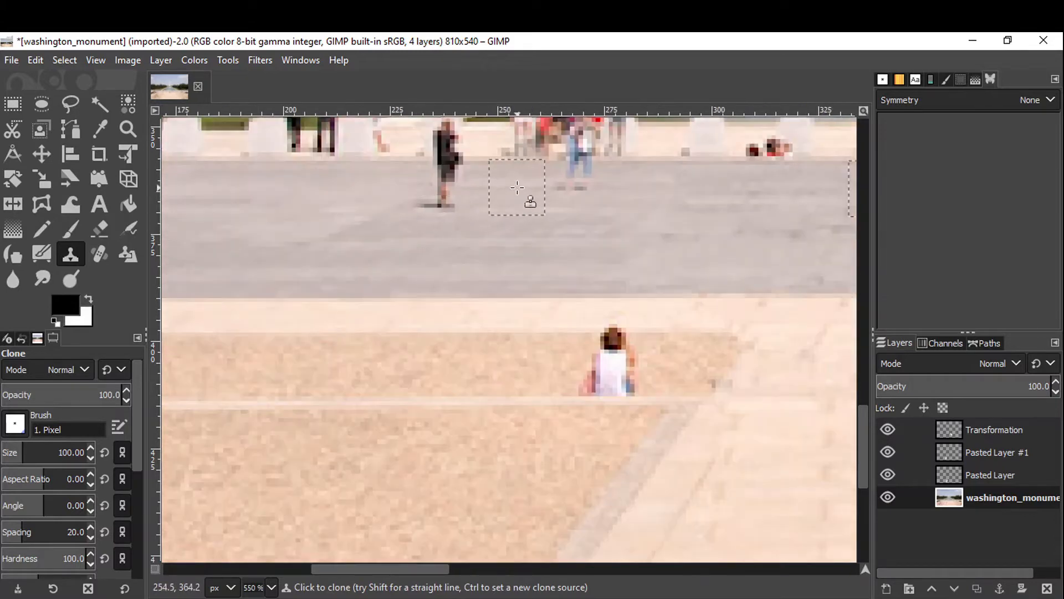
{"action": "left_click", "coordinate": [517, 188], "text": "ctrl"}
{"action": "mouse_move", "coordinate": [525, 187]}
{"action": "left_mouse_down"}
{"action": "mouse_move", "coordinate": [647, 185]}
{"action": "mouse_move", "coordinate": [568, 186]}
{"action": "mouse_move", "coordinate": [602, 190]}
{"action": "mouse_move", "coordinate": [570, 188]}
{"action": "mouse_move", "coordinate": [596, 200]}
{"action": "left_mouse_up"}
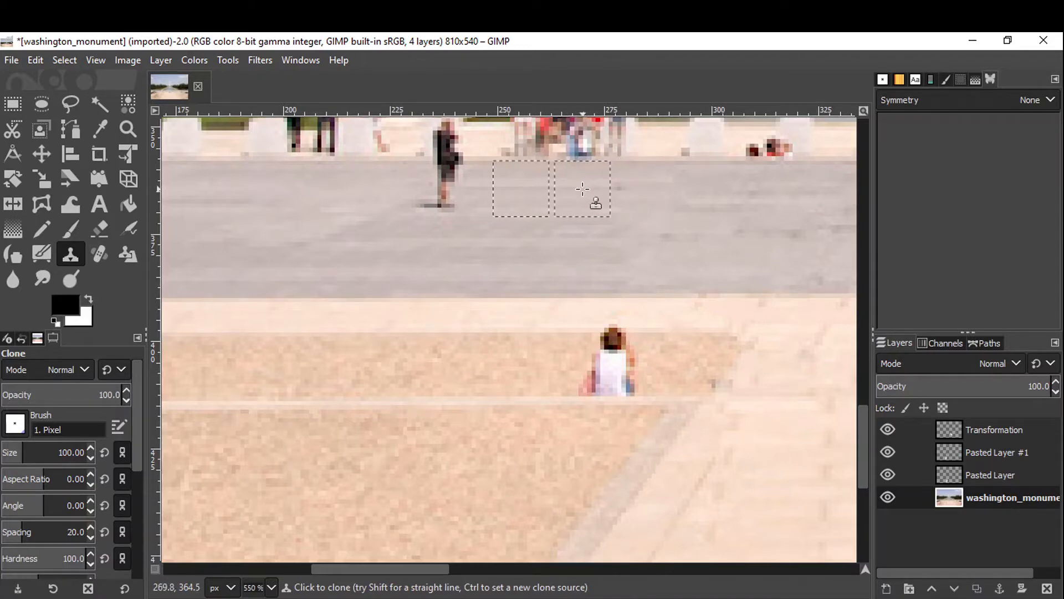
{"action": "mouse_move", "coordinate": [462, 188]}
{"action": "left_mouse_down"}
{"action": "mouse_move", "coordinate": [406, 189]}
{"action": "mouse_move", "coordinate": [460, 192]}
{"action": "left_mouse_up"}
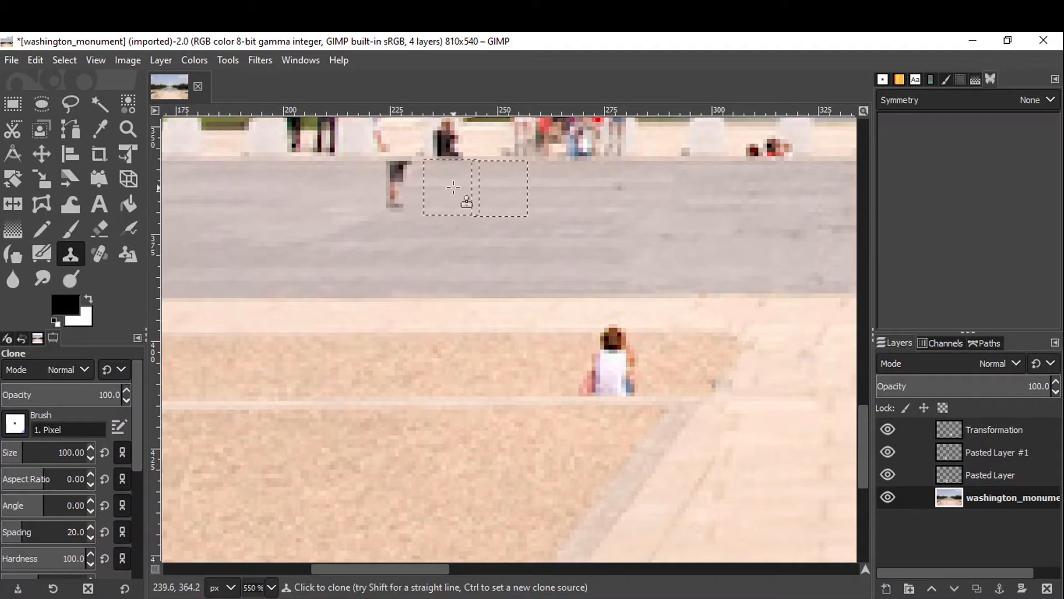
{"action": "left_click", "coordinate": [400, 192]}
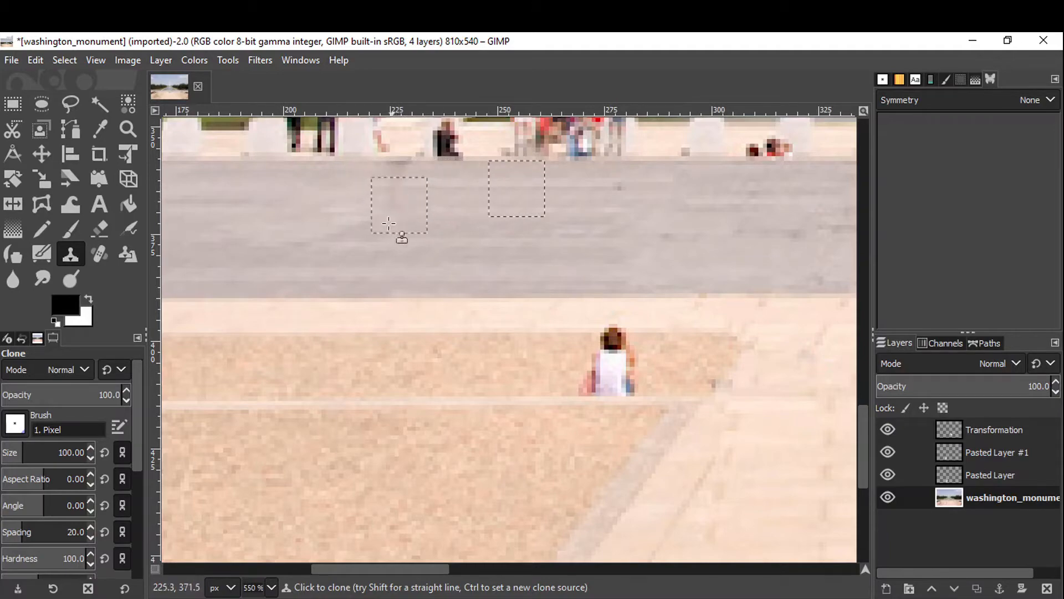
{"action": "scroll", "coordinate": [402, 237], "scroll_direction": "down", "scroll_amount": 3}
{"action": "scroll", "coordinate": [362, 266], "scroll_direction": "up", "scroll_amount": 6}
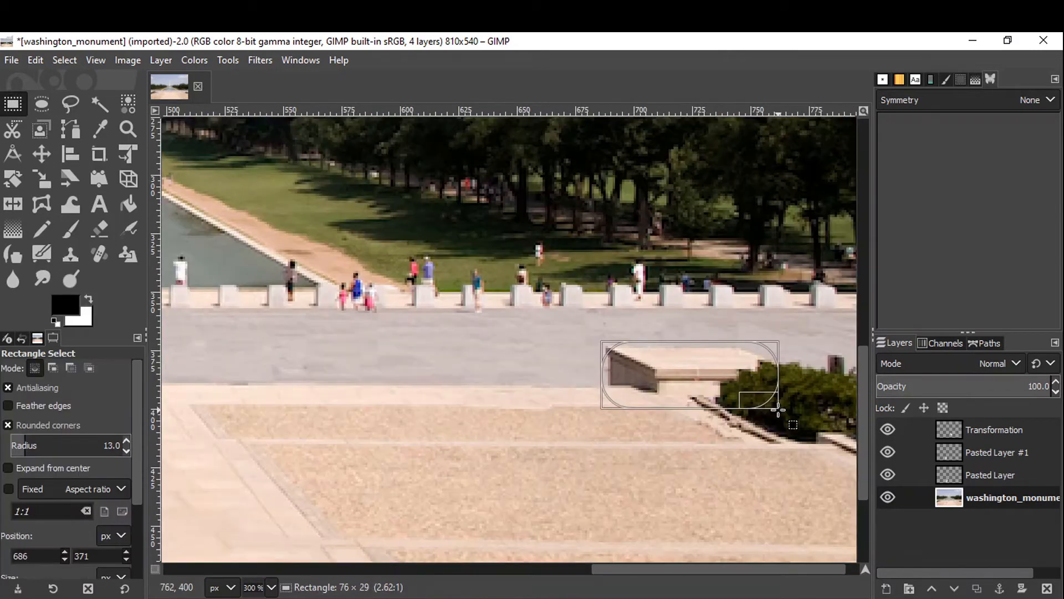
{"action": "left_click_drag", "start_coordinate": [779, 408], "coordinate": [776, 406]}
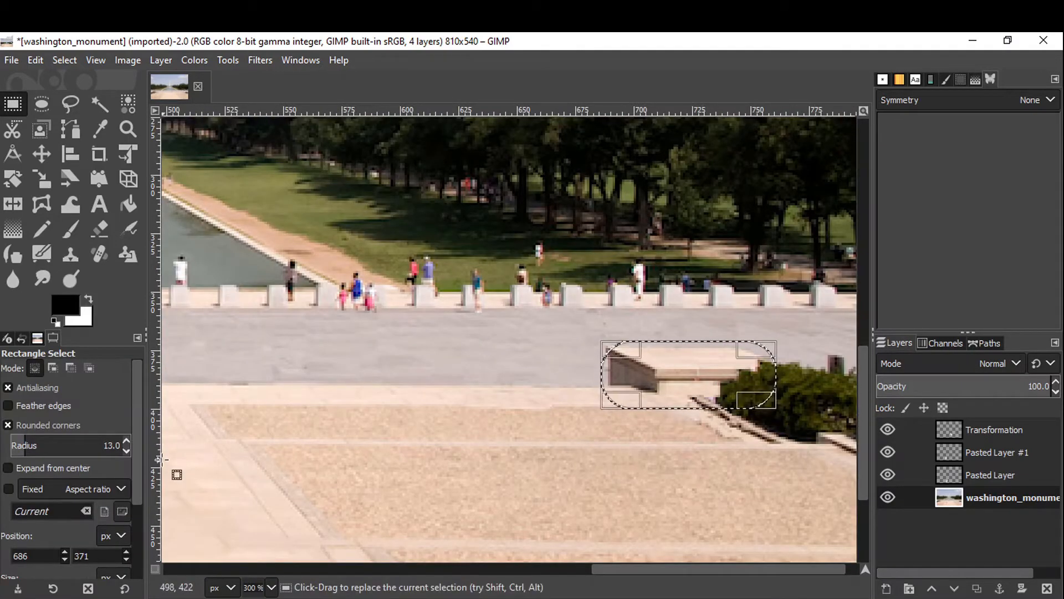
Turn off rounded corners with radius 0, select the stone block beside the right bushes, and copy it.
{"action": "left_click", "coordinate": [7, 425]}
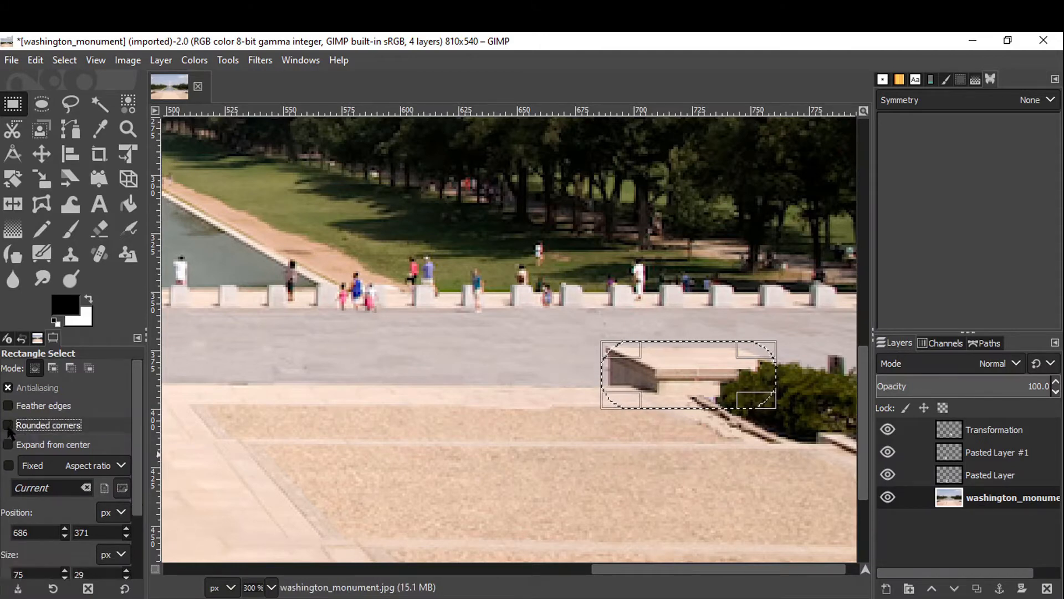
{"action": "left_click", "coordinate": [7, 425]}
{"action": "left_click", "coordinate": [7, 425]}
{"action": "left_click", "coordinate": [8, 425]}
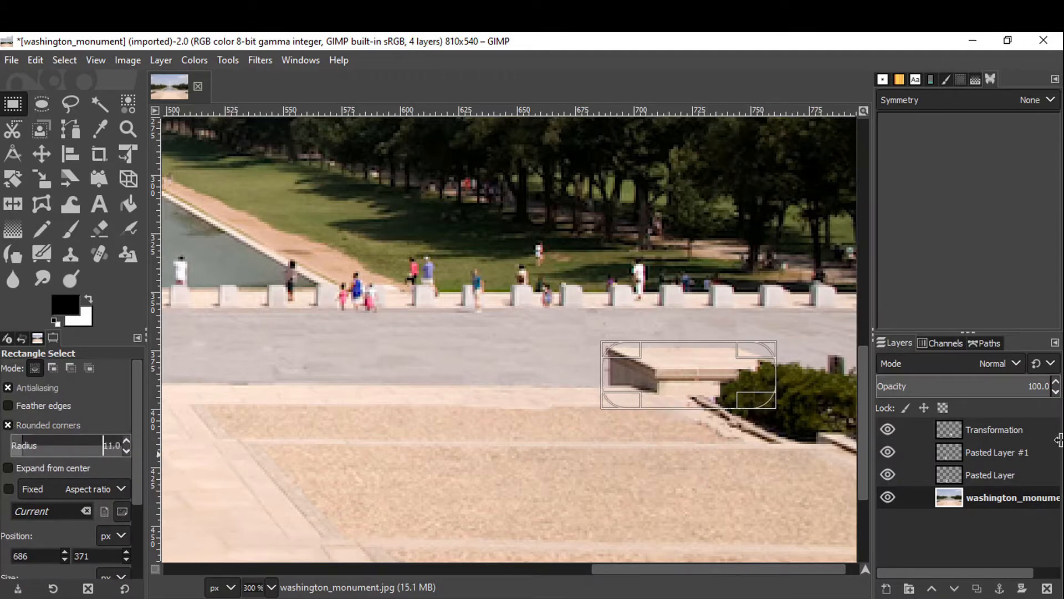
{"action": "left_click_drag", "start_coordinate": [1059, 440], "coordinate": [911, 431]}
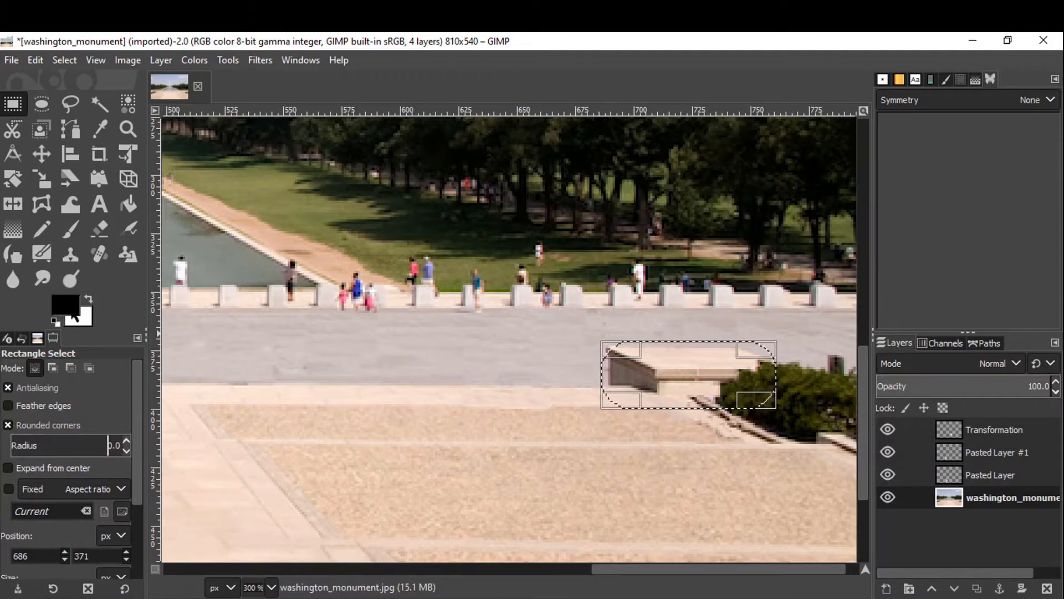
{"action": "left_click", "coordinate": [549, 339]}
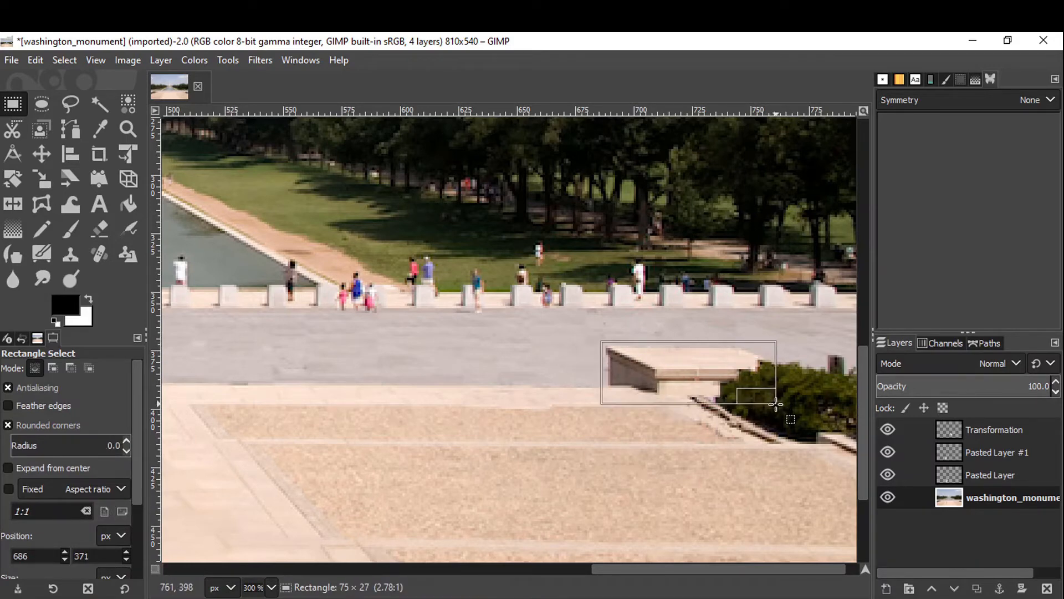
{"action": "left_click_drag", "start_coordinate": [776, 404], "coordinate": [776, 403]}
{"action": "key", "text": "ctrl"}
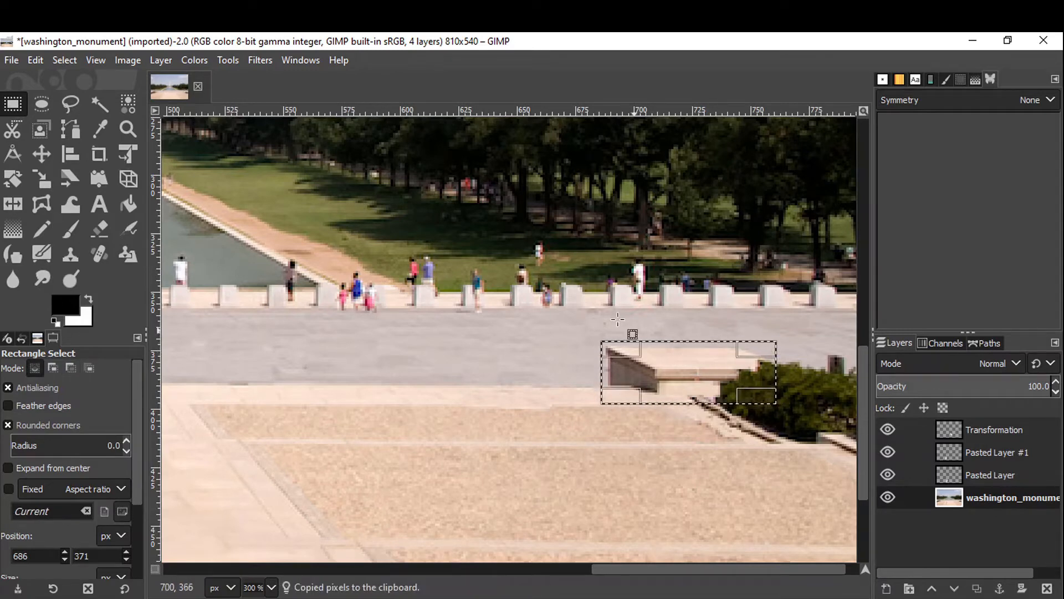
Paste the copied block as a new layer and flip it horizontally.
{"action": "left_click", "coordinate": [33, 61]}
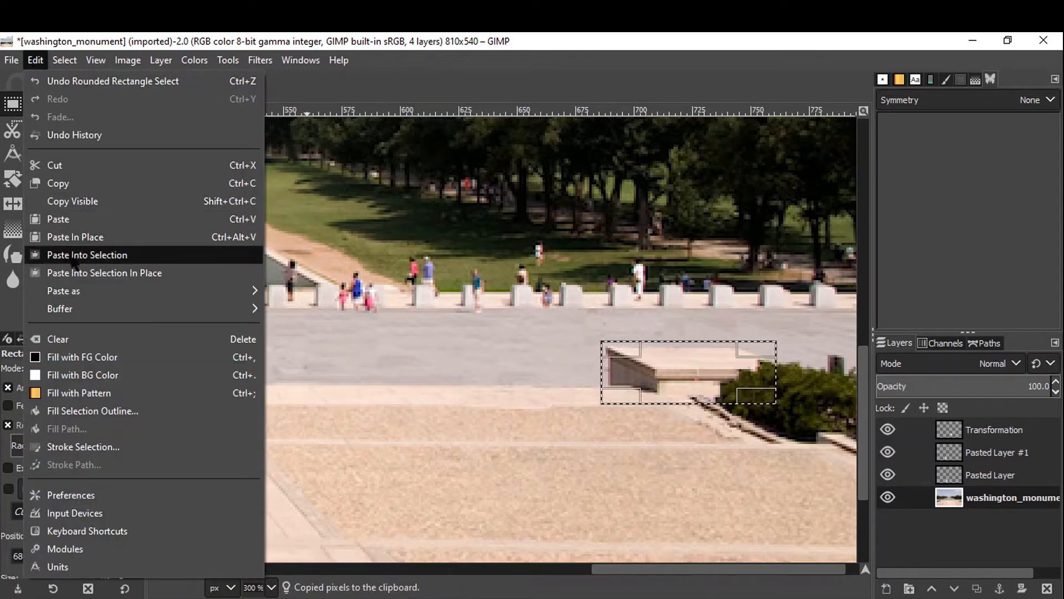
{"action": "mouse_move", "coordinate": [249, 299]}
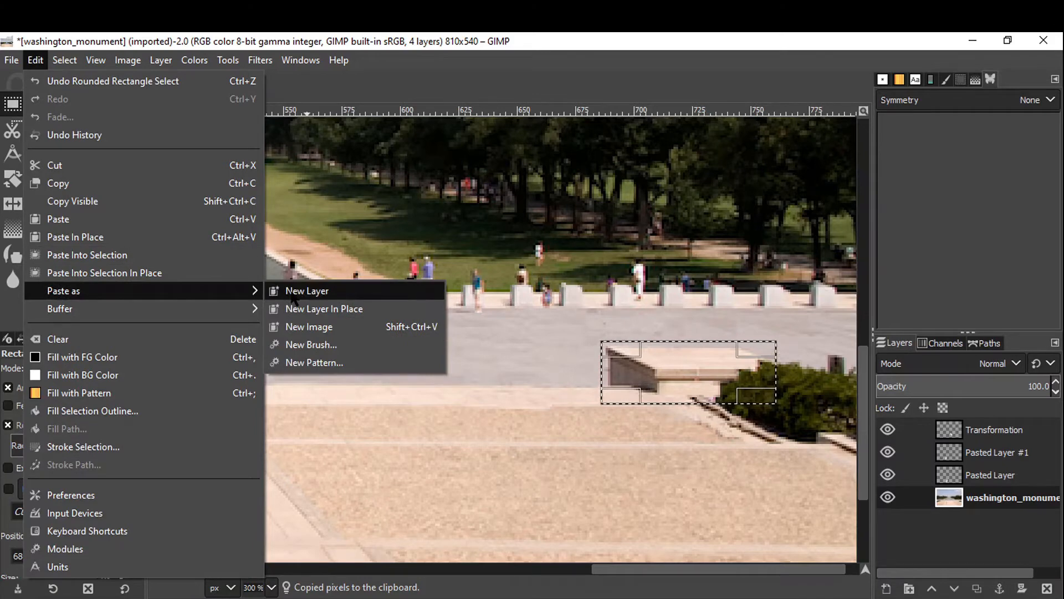
{"action": "left_click", "coordinate": [302, 291]}
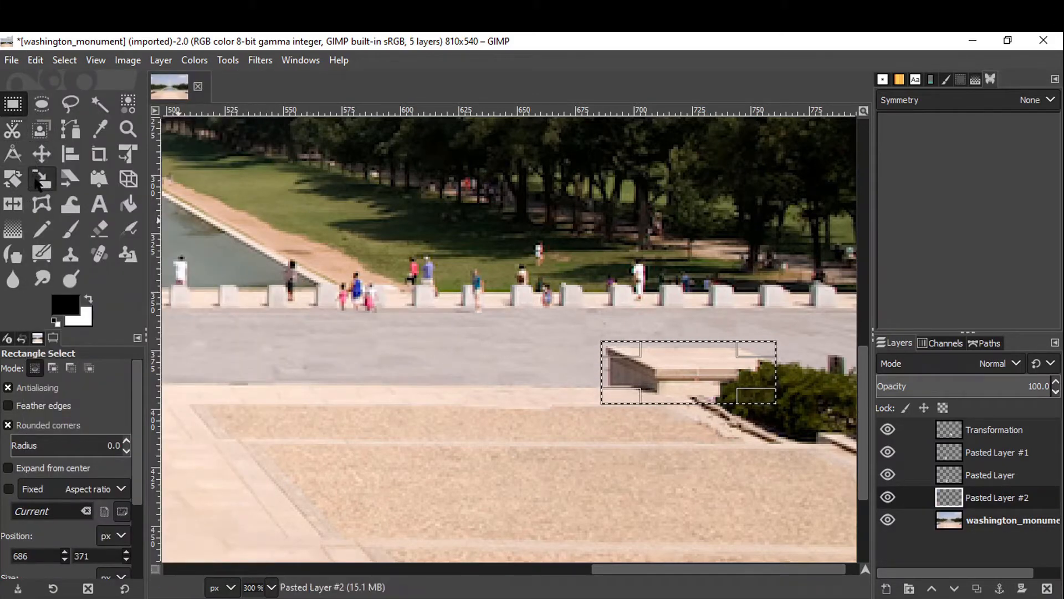
{"action": "left_click", "coordinate": [15, 210]}
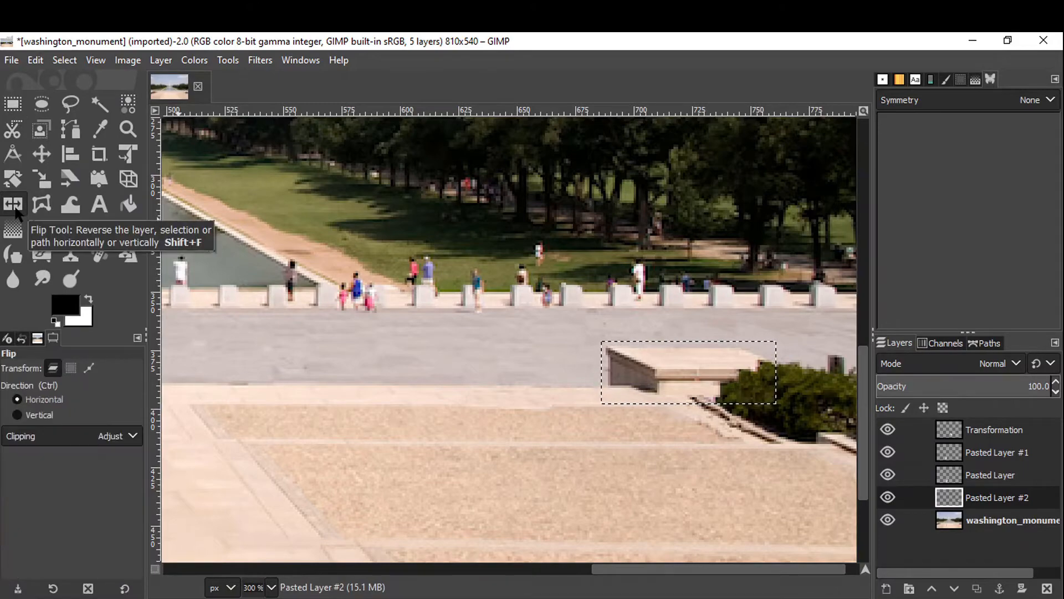
{"action": "left_click", "coordinate": [638, 372]}
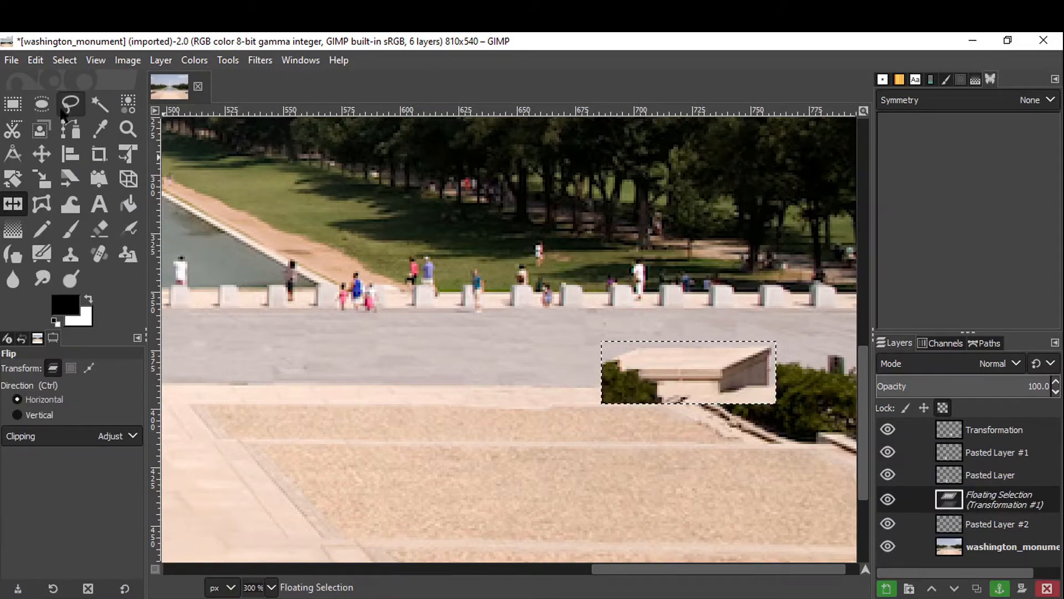
Move the flipped block toward the centre of the plaza and convert the floating selection to a new layer.
{"action": "left_click", "coordinate": [44, 154]}
{"action": "scroll", "coordinate": [380, 237], "scroll_direction": "down", "scroll_amount": 2}
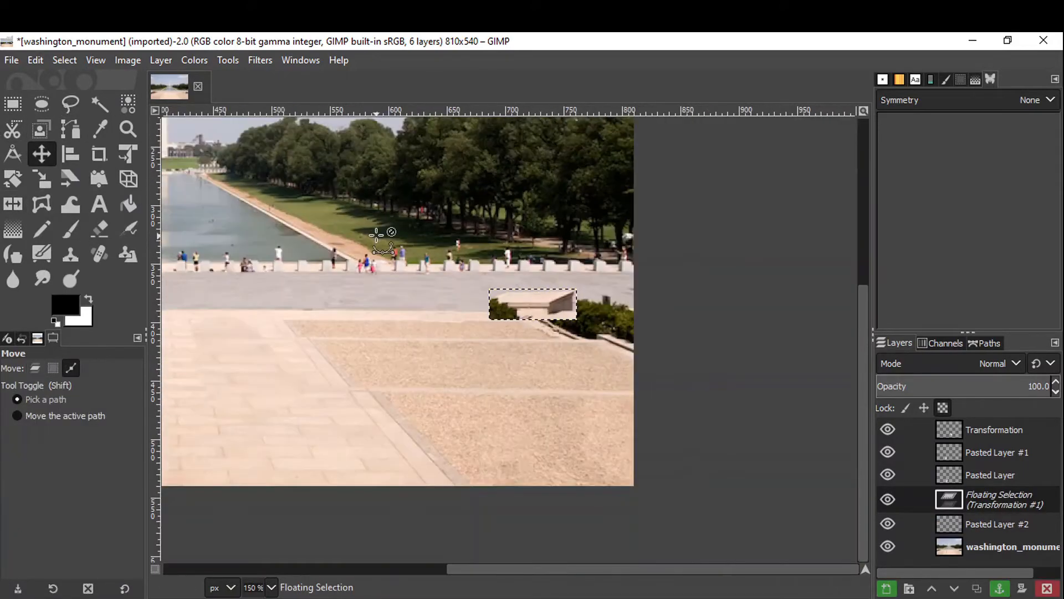
{"action": "scroll", "coordinate": [386, 239], "scroll_direction": "up", "scroll_amount": 1}
{"action": "scroll", "coordinate": [386, 238], "scroll_direction": "left", "scroll_amount": 1}
{"action": "scroll", "coordinate": [388, 239], "scroll_direction": "down", "scroll_amount": 1}
{"action": "scroll", "coordinate": [388, 239], "scroll_direction": "left", "scroll_amount": 1}
{"action": "left_click_drag", "start_coordinate": [388, 240], "coordinate": [448, 244]}
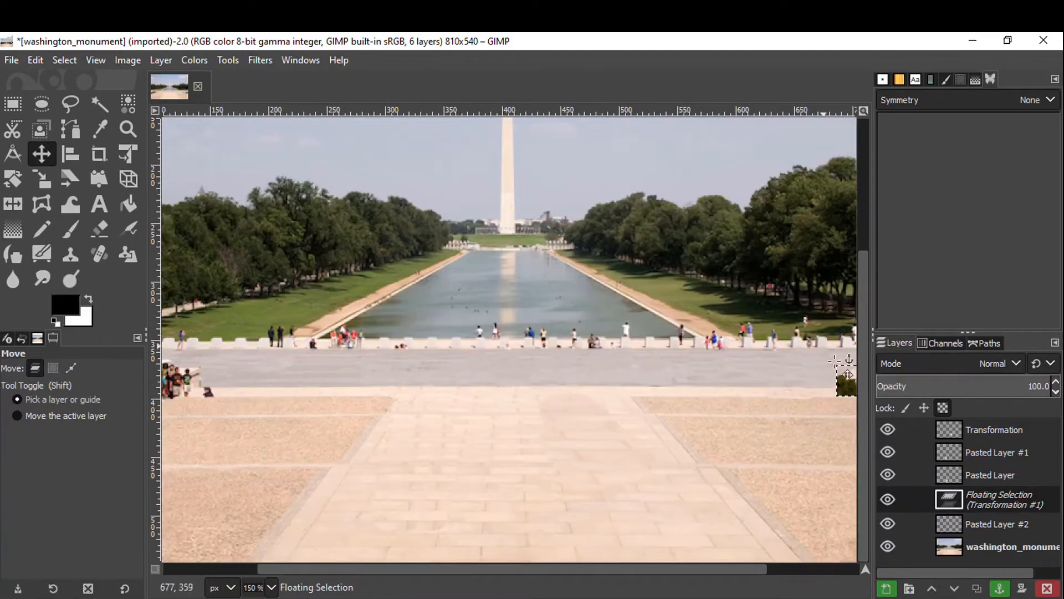
{"action": "left_click_drag", "start_coordinate": [852, 393], "coordinate": [513, 387]}
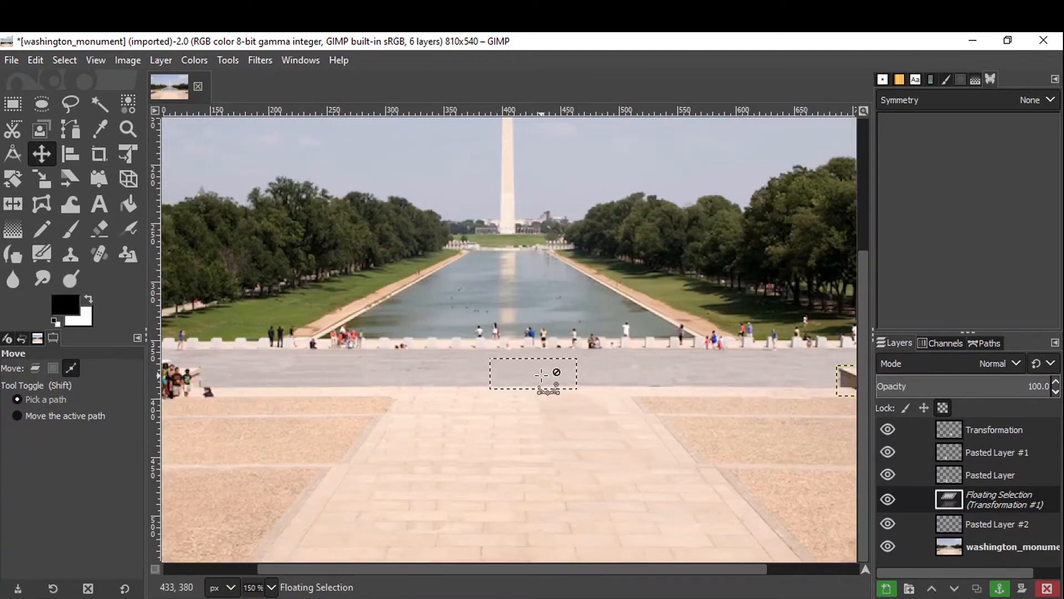
{"action": "scroll", "coordinate": [543, 375], "scroll_direction": "right", "scroll_amount": 3}
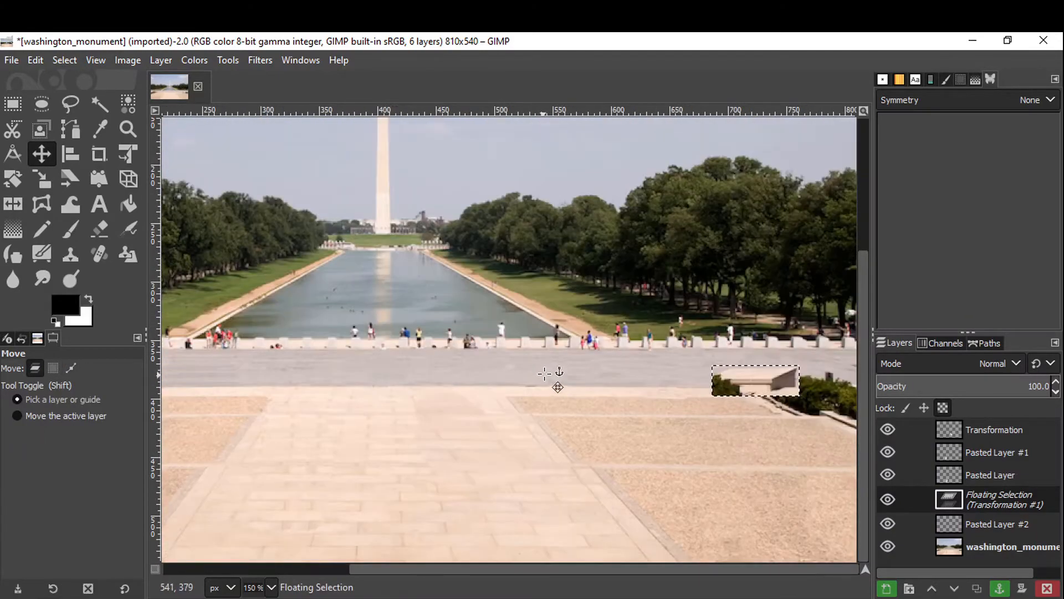
{"action": "left_click", "coordinate": [887, 589]}
Drag the block layer left over the crowd beside the left bushes and remove the selection.
{"action": "left_click_drag", "start_coordinate": [753, 377], "coordinate": [304, 373]}
{"action": "scroll", "coordinate": [378, 394], "scroll_direction": "left", "scroll_amount": 5}
{"action": "scroll", "coordinate": [378, 394], "scroll_direction": "left", "scroll_amount": 3}
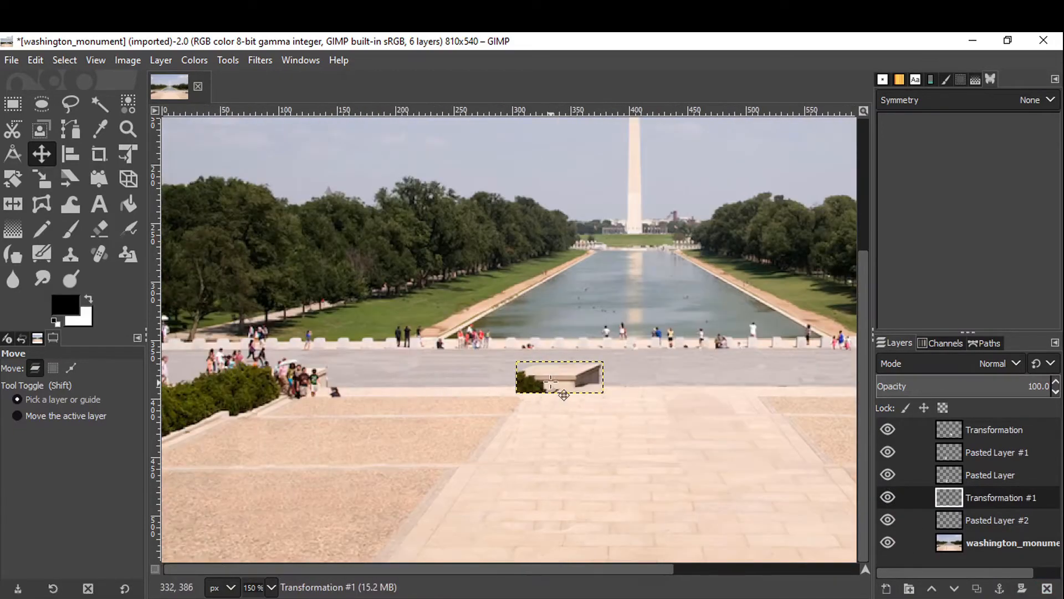
{"action": "left_click_drag", "start_coordinate": [550, 382], "coordinate": [278, 383]}
{"action": "scroll", "coordinate": [232, 429], "scroll_direction": "up", "scroll_amount": 1}
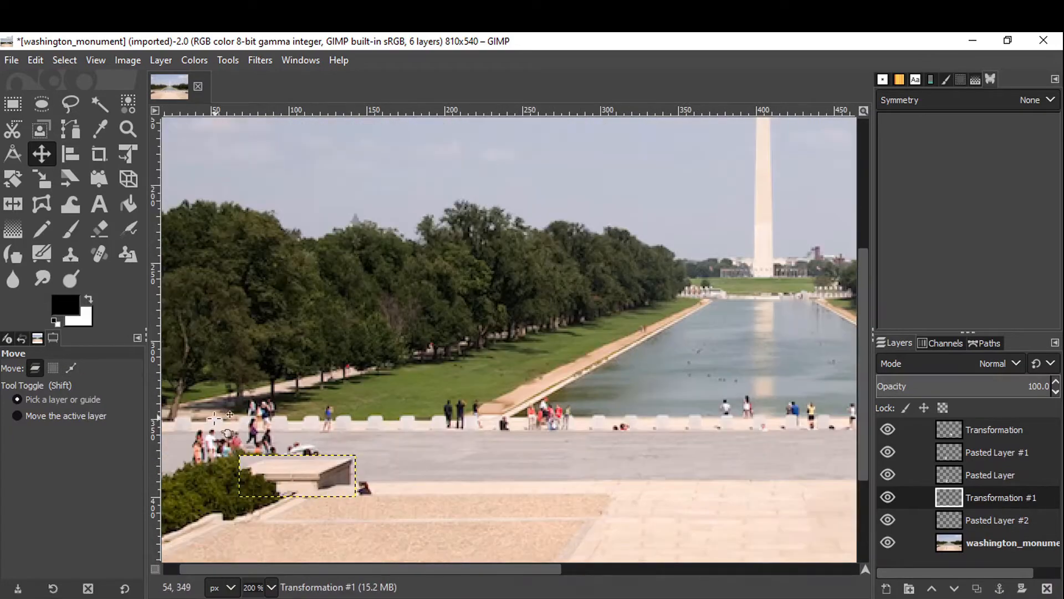
{"action": "scroll", "coordinate": [221, 338], "scroll_direction": "up", "scroll_amount": 2}
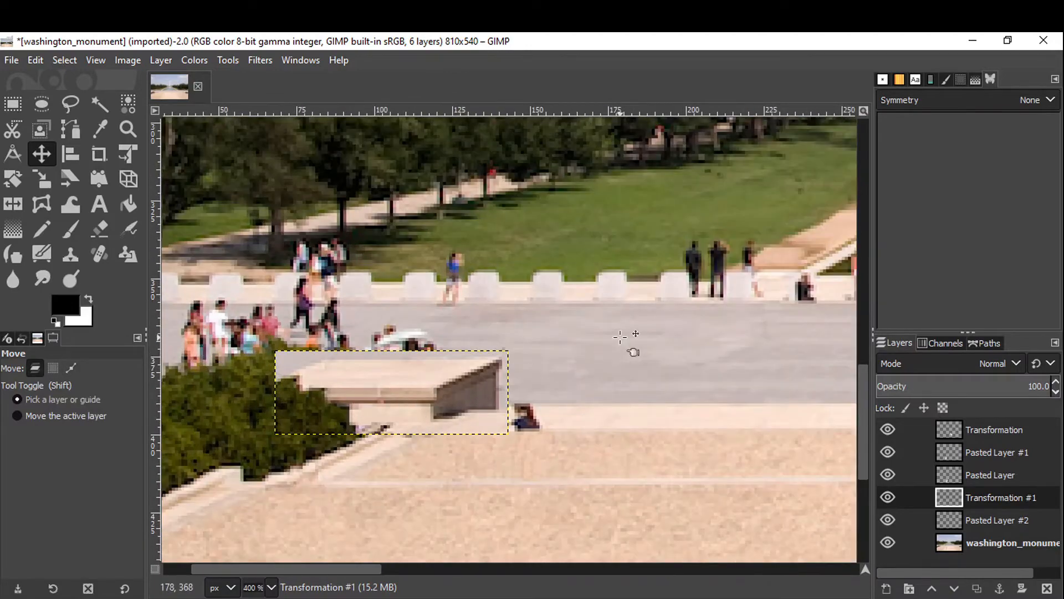
{"action": "left_click", "coordinate": [465, 301]}
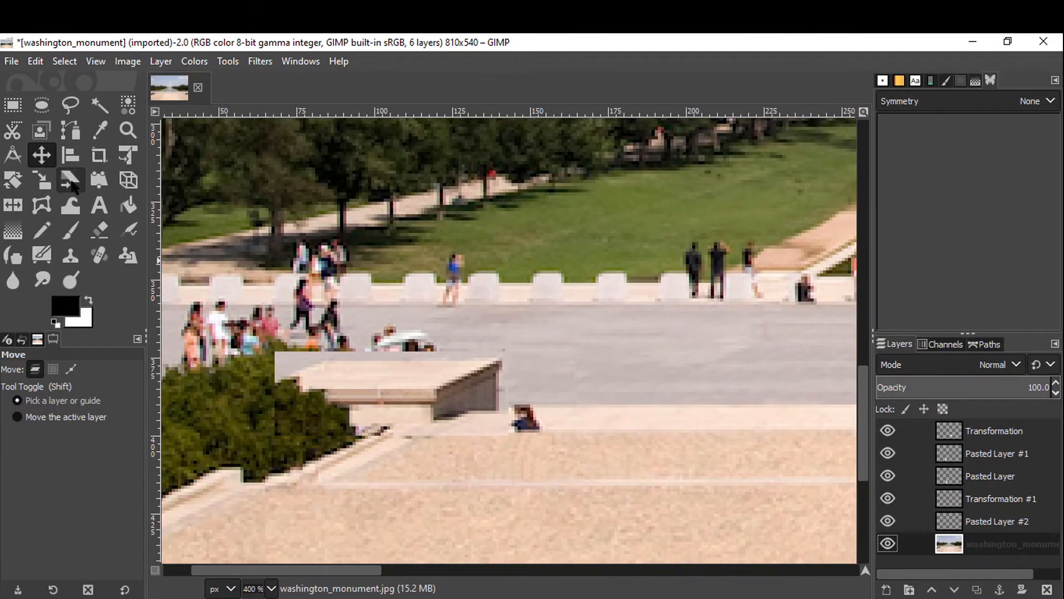
Switch to the Clone tool and hide and remove the Transformation #1 layer.
{"action": "left_click", "coordinate": [70, 256]}
{"action": "scroll", "coordinate": [277, 404], "scroll_direction": "up", "scroll_amount": 1}
{"action": "left_click", "coordinate": [992, 431]}
{"action": "left_click", "coordinate": [888, 497]}
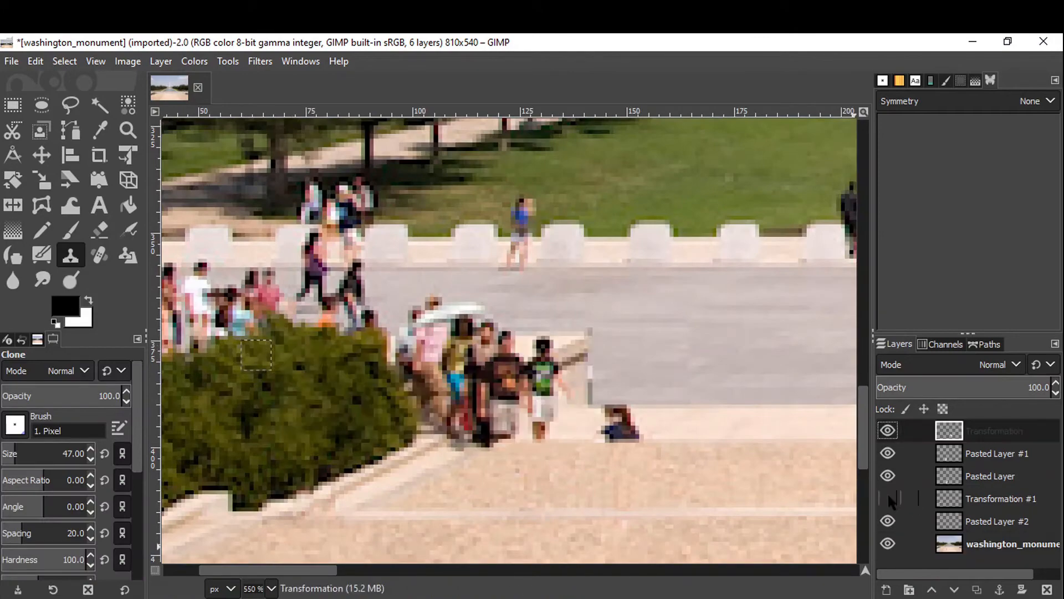
{"action": "left_click", "coordinate": [1009, 522]}
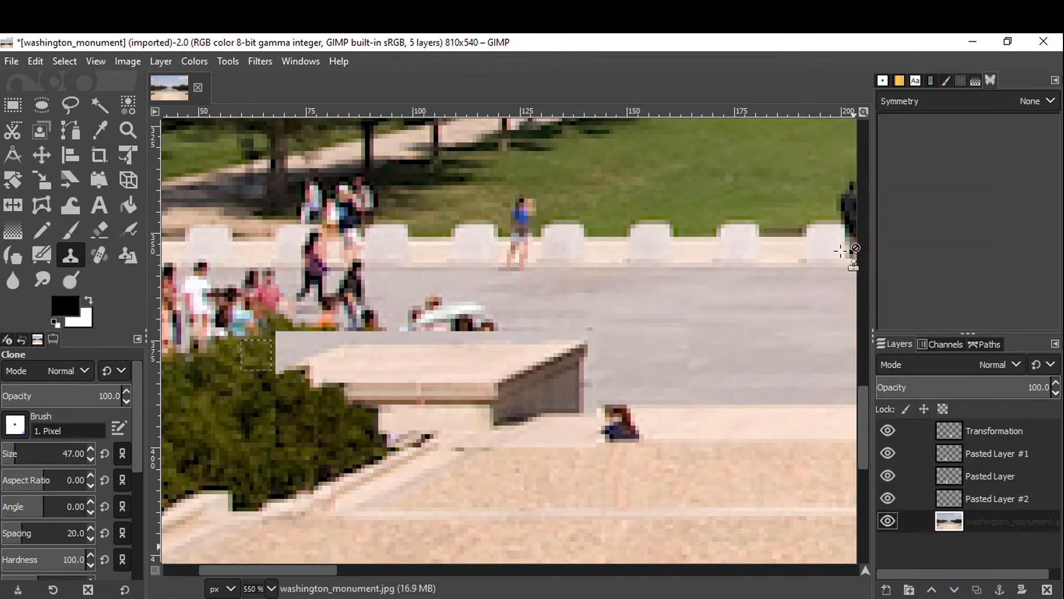
{"action": "left_click", "coordinate": [420, 546]}
Clone bush and pavement texture over the tourists around the block, including the seated person beside it.
{"action": "scroll", "coordinate": [421, 546], "scroll_direction": "up", "scroll_amount": 1}
{"action": "scroll", "coordinate": [420, 546], "scroll_direction": "down", "scroll_amount": 1}
{"action": "left_click", "coordinate": [257, 356], "text": "ctrl"}
{"action": "mouse_move", "coordinate": [318, 348]}
{"action": "left_mouse_down"}
{"action": "mouse_move", "coordinate": [302, 352]}
{"action": "mouse_move", "coordinate": [339, 387]}
{"action": "mouse_move", "coordinate": [329, 389]}
{"action": "left_mouse_up"}
{"action": "mouse_move", "coordinate": [367, 440]}
{"action": "left_mouse_down"}
{"action": "mouse_move", "coordinate": [380, 428]}
{"action": "mouse_move", "coordinate": [375, 409]}
{"action": "mouse_move", "coordinate": [322, 331]}
{"action": "left_mouse_up"}
{"action": "left_click", "coordinate": [679, 422], "text": "ctrl"}
{"action": "left_click_drag", "start_coordinate": [629, 424], "coordinate": [603, 429]}
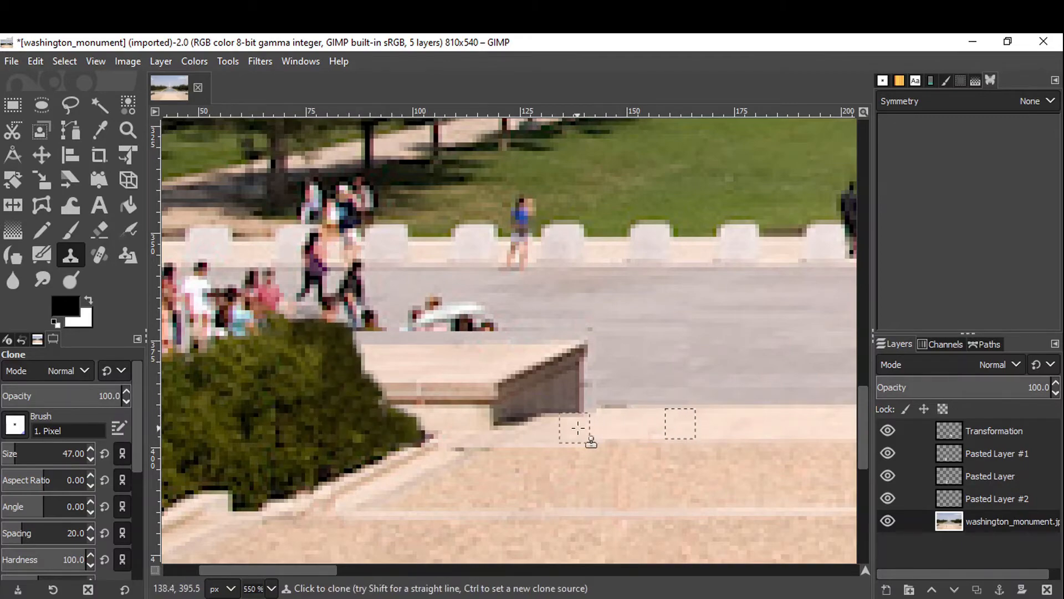
Clone pavement over the crowd of tourists standing left of the bushes beside the block.
{"action": "left_click", "coordinate": [544, 317], "text": "ctrl"}
{"action": "left_click_drag", "start_coordinate": [454, 321], "coordinate": [501, 325]}
{"action": "left_click_drag", "start_coordinate": [176, 309], "coordinate": [371, 308]}
{"action": "left_click_drag", "start_coordinate": [178, 286], "coordinate": [462, 299]}
{"action": "left_click", "coordinate": [418, 319]}
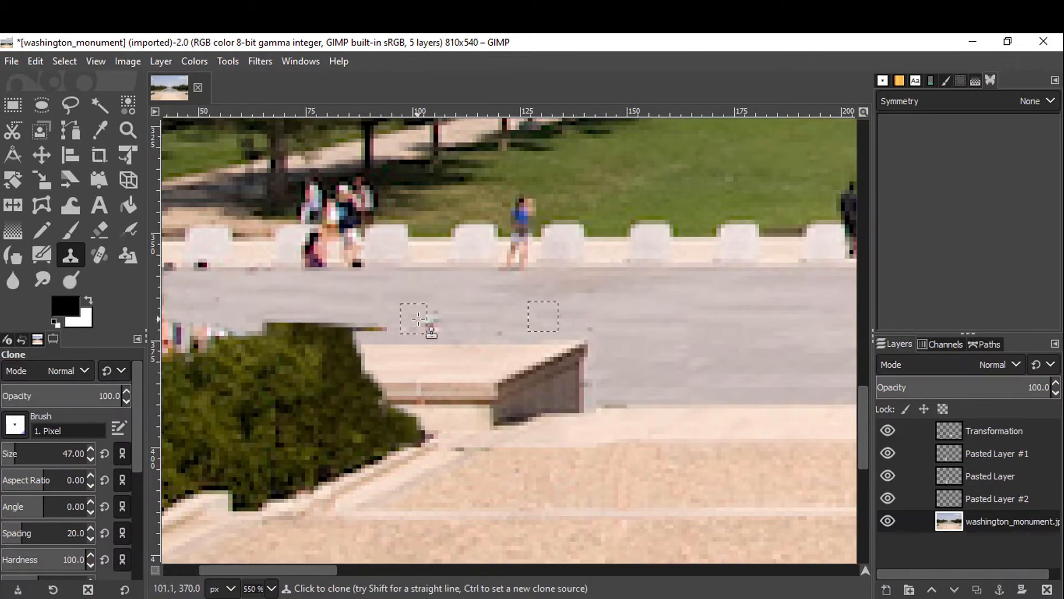
Clone over the leftover figure at the plaza's left edge beside the bushes.
{"action": "scroll", "coordinate": [175, 314], "scroll_direction": "down", "scroll_amount": 1}
{"action": "scroll", "coordinate": [176, 314], "scroll_direction": "left", "scroll_amount": 2}
{"action": "left_click", "coordinate": [275, 293], "text": "ctrl"}
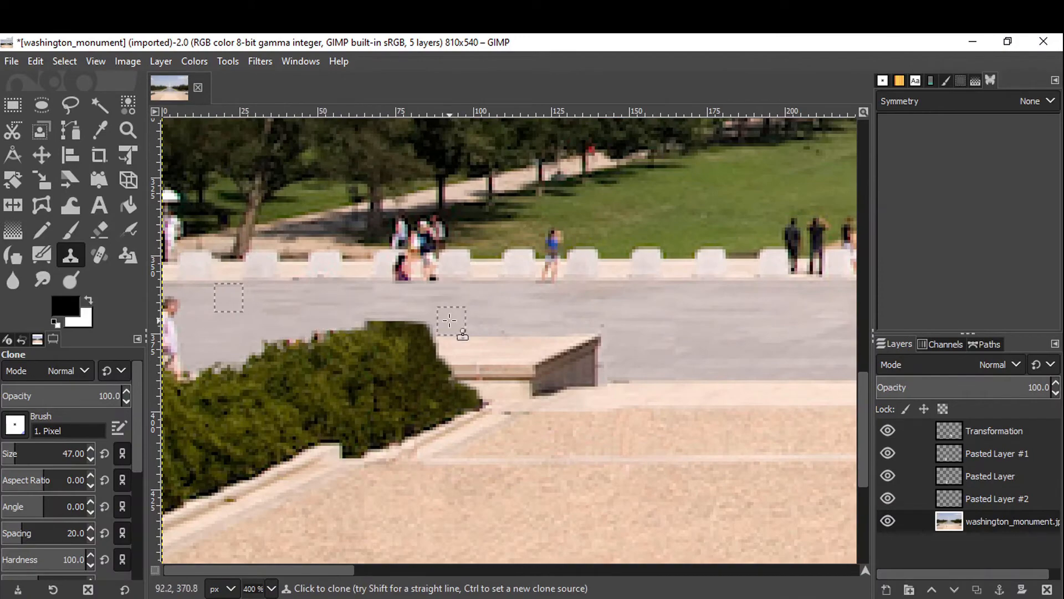
{"action": "left_click", "coordinate": [177, 361]}
{"action": "scroll", "coordinate": [272, 306], "scroll_direction": "up", "scroll_amount": 5}
{"action": "scroll", "coordinate": [370, 439], "scroll_direction": "down", "scroll_amount": 2}
{"action": "scroll", "coordinate": [499, 388], "scroll_direction": "left", "scroll_amount": 3}
Clone bush texture to smooth the bushes' upper edge against the pavement.
{"action": "scroll", "coordinate": [513, 380], "scroll_direction": "down", "scroll_amount": 2}
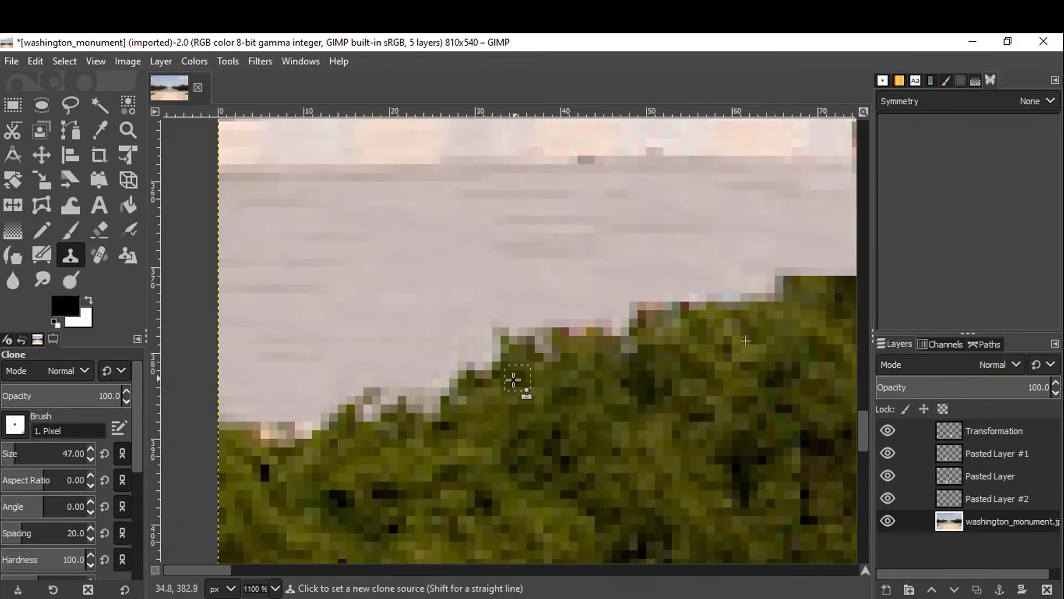
{"action": "left_click", "coordinate": [582, 356], "text": "ctrl"}
{"action": "left_click_drag", "start_coordinate": [273, 435], "coordinate": [308, 436]}
{"action": "scroll", "coordinate": [663, 290], "scroll_direction": "right", "scroll_amount": 3}
{"action": "left_click", "coordinate": [646, 292], "text": "ctrl"}
{"action": "left_click_drag", "start_coordinate": [641, 288], "coordinate": [713, 282]}
{"action": "scroll", "coordinate": [677, 311], "scroll_direction": "down", "scroll_amount": 7}
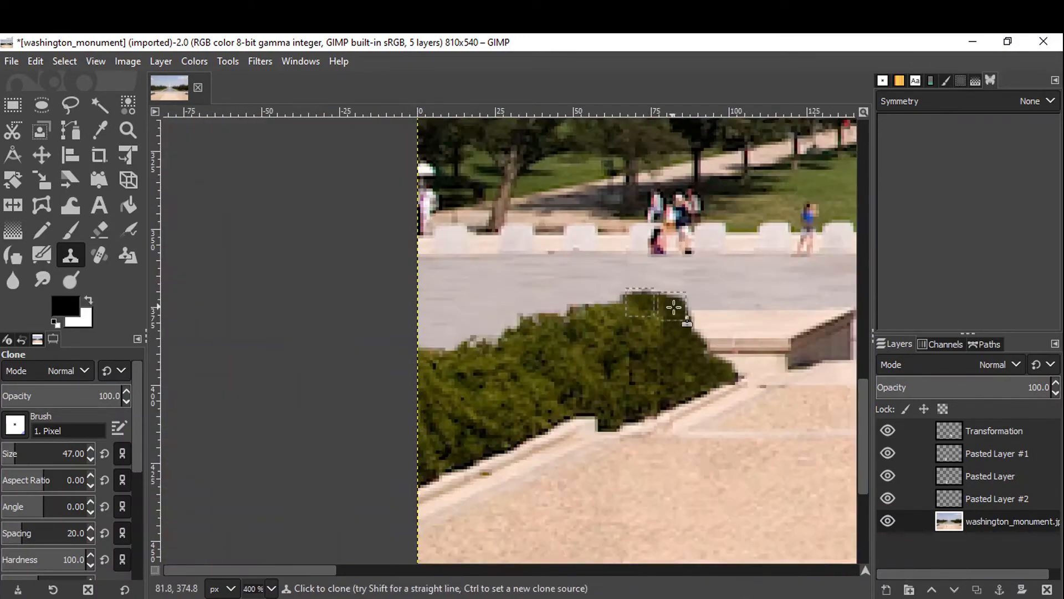
Clone over the group of tourists standing at the left balustrade in front of the trees.
{"action": "scroll", "coordinate": [239, 394], "scroll_direction": "up", "scroll_amount": 4}
{"action": "scroll", "coordinate": [503, 383], "scroll_direction": "up", "scroll_amount": 1}
{"action": "left_click", "coordinate": [635, 399], "text": "ctrl"}
{"action": "left_click_drag", "start_coordinate": [585, 403], "coordinate": [589, 417]}
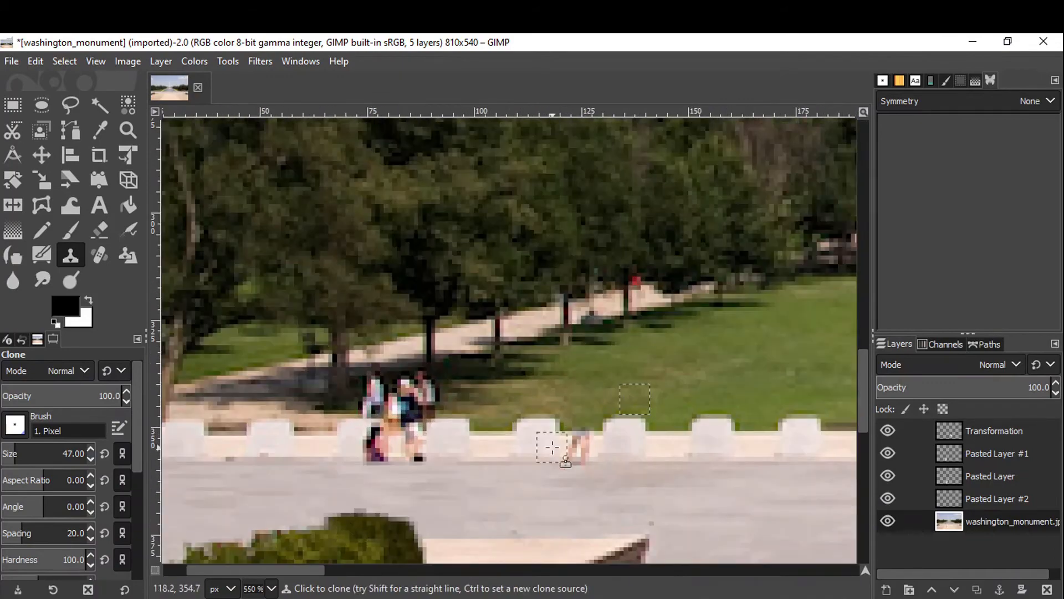
{"action": "mouse_move", "coordinate": [364, 439]}
{"action": "left_mouse_down"}
{"action": "mouse_move", "coordinate": [416, 442]}
{"action": "mouse_move", "coordinate": [443, 431]}
{"action": "left_mouse_up"}
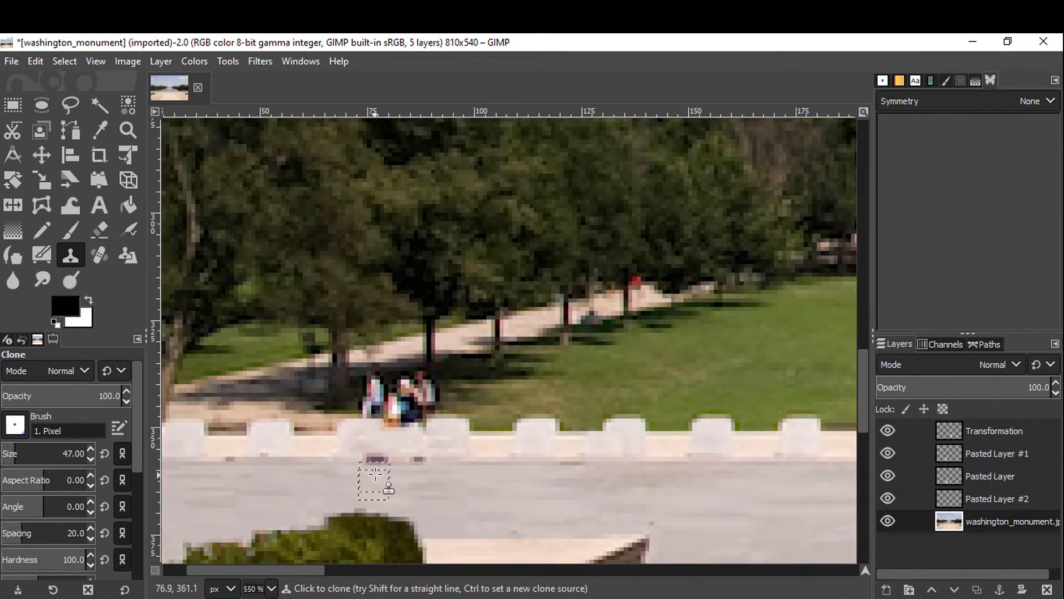
Clone over the remaining traces of that group and the nearby walking person along the balustrade.
{"action": "scroll", "coordinate": [443, 369], "scroll_direction": "up", "scroll_amount": 2}
{"action": "left_click", "coordinate": [449, 378], "text": "ctrl"}
{"action": "left_click_drag", "start_coordinate": [394, 380], "coordinate": [352, 392]}
{"action": "mouse_move", "coordinate": [399, 423]}
{"action": "left_mouse_down"}
{"action": "mouse_move", "coordinate": [442, 420]}
{"action": "mouse_move", "coordinate": [382, 429]}
{"action": "left_mouse_up"}
{"action": "left_click", "coordinate": [252, 430], "text": "ctrl"}
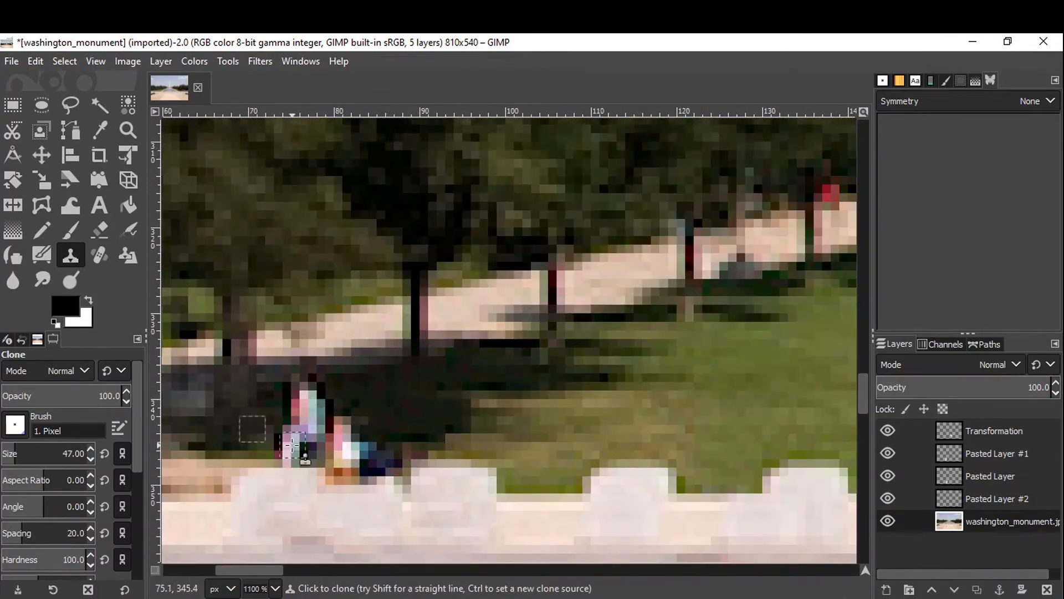
{"action": "left_click", "coordinate": [270, 369], "text": "ctrl"}
{"action": "mouse_move", "coordinate": [279, 415]}
{"action": "left_mouse_down"}
{"action": "mouse_move", "coordinate": [328, 422]}
{"action": "mouse_move", "coordinate": [339, 447]}
{"action": "mouse_move", "coordinate": [377, 467]}
{"action": "mouse_move", "coordinate": [311, 460]}
{"action": "left_mouse_up"}
{"action": "scroll", "coordinate": [351, 418], "scroll_direction": "down", "scroll_amount": 2}
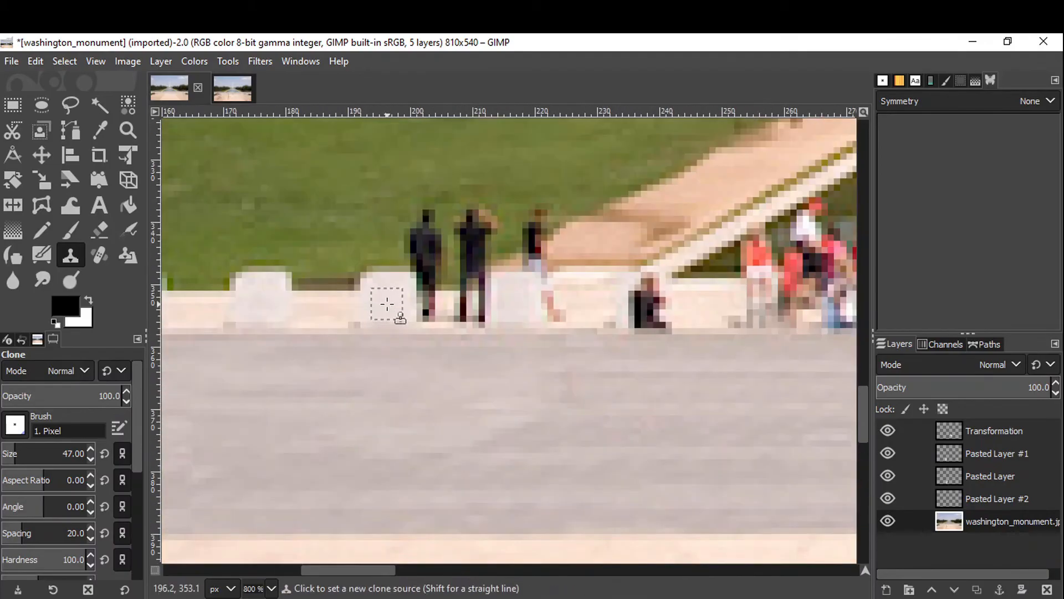
Clone over tourists along the balustrade toward the reflecting pool's left end.
{"action": "left_click", "coordinate": [387, 304], "text": "ctrl"}
{"action": "left_click_drag", "start_coordinate": [427, 305], "coordinate": [468, 305]}
{"action": "left_click", "coordinate": [376, 232], "text": "ctrl"}
{"action": "mouse_move", "coordinate": [427, 223]}
{"action": "left_mouse_down"}
{"action": "mouse_move", "coordinate": [398, 222]}
{"action": "mouse_move", "coordinate": [429, 255]}
{"action": "mouse_move", "coordinate": [478, 229]}
{"action": "left_mouse_up"}
{"action": "left_click", "coordinate": [490, 191], "text": "ctrl"}
{"action": "left_click_drag", "start_coordinate": [492, 223], "coordinate": [503, 226]}
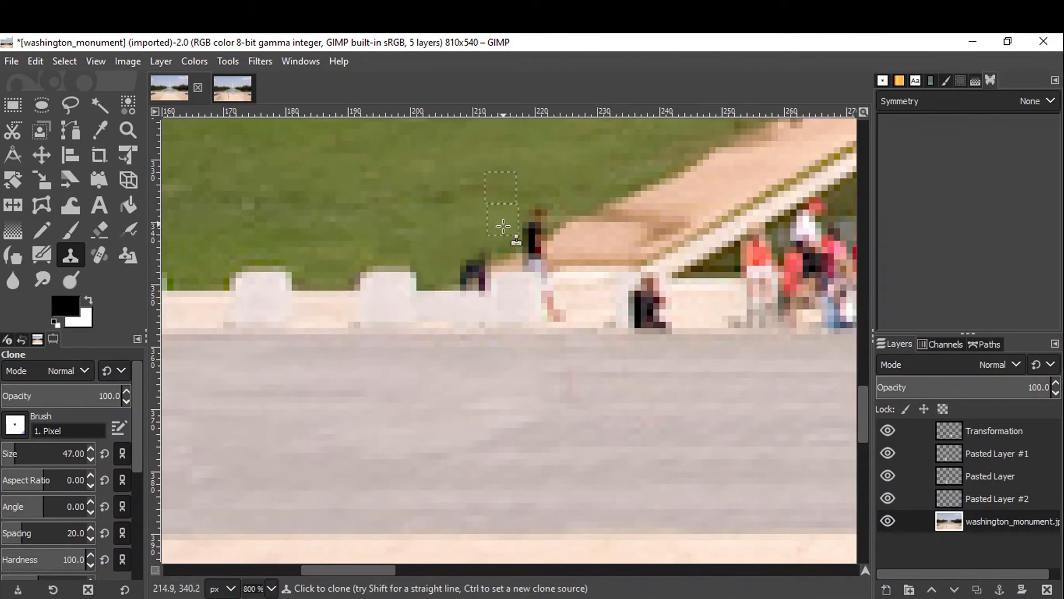
Clone over the walking person and the figure seated against the balustrade near the pool's left end.
{"action": "left_click", "coordinate": [587, 300], "text": "ctrl"}
{"action": "left_click_drag", "start_coordinate": [550, 306], "coordinate": [546, 306]}
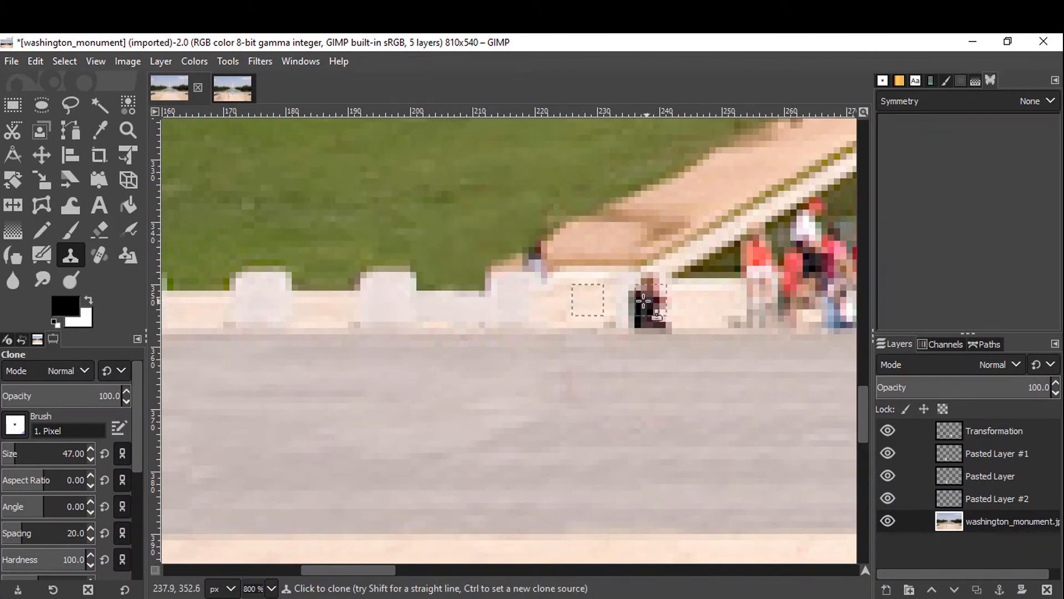
{"action": "left_click", "coordinate": [693, 306], "text": "ctrl"}
{"action": "left_click_drag", "start_coordinate": [646, 295], "coordinate": [646, 310]}
{"action": "scroll", "coordinate": [557, 258], "scroll_direction": "up", "scroll_amount": 4}
{"action": "left_click", "coordinate": [560, 297], "text": "ctrl"}
{"action": "mouse_move", "coordinate": [499, 298]}
{"action": "left_mouse_down"}
{"action": "mouse_move", "coordinate": [467, 279]}
{"action": "mouse_move", "coordinate": [492, 211]}
{"action": "left_mouse_up"}
{"action": "scroll", "coordinate": [587, 279], "scroll_direction": "down", "scroll_amount": 1}
{"action": "scroll", "coordinate": [647, 307], "scroll_direction": "down", "scroll_amount": 9}
{"action": "scroll", "coordinate": [421, 391], "scroll_direction": "up", "scroll_amount": 6}
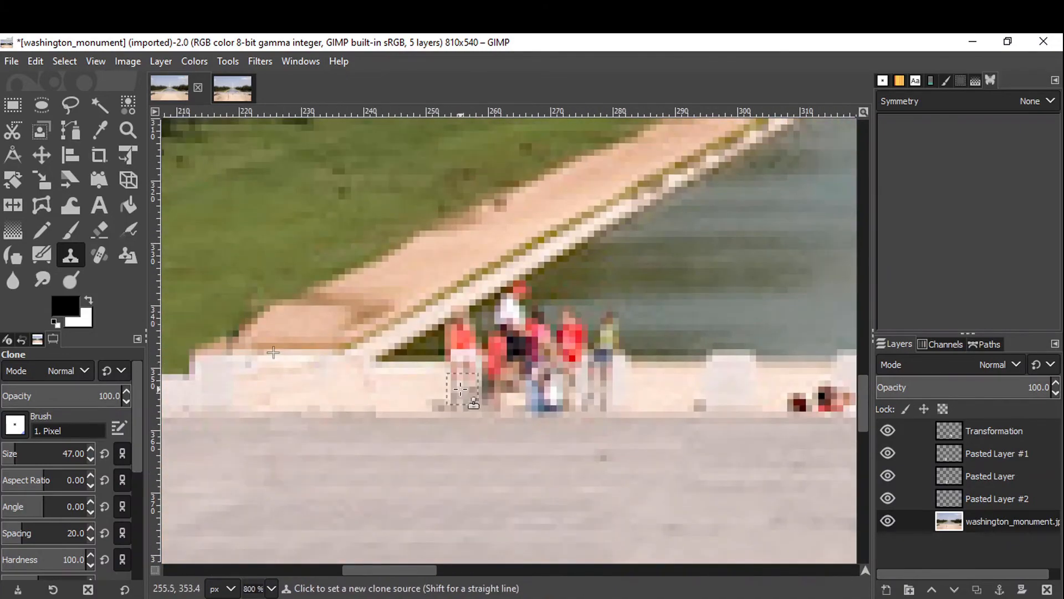
Clone over the group of tourists in red at the pool's left corner.
{"action": "left_click", "coordinate": [410, 380], "text": "ctrl"}
{"action": "mouse_move", "coordinate": [609, 393]}
{"action": "left_mouse_down"}
{"action": "mouse_move", "coordinate": [558, 397]}
{"action": "mouse_move", "coordinate": [482, 377]}
{"action": "left_mouse_up"}
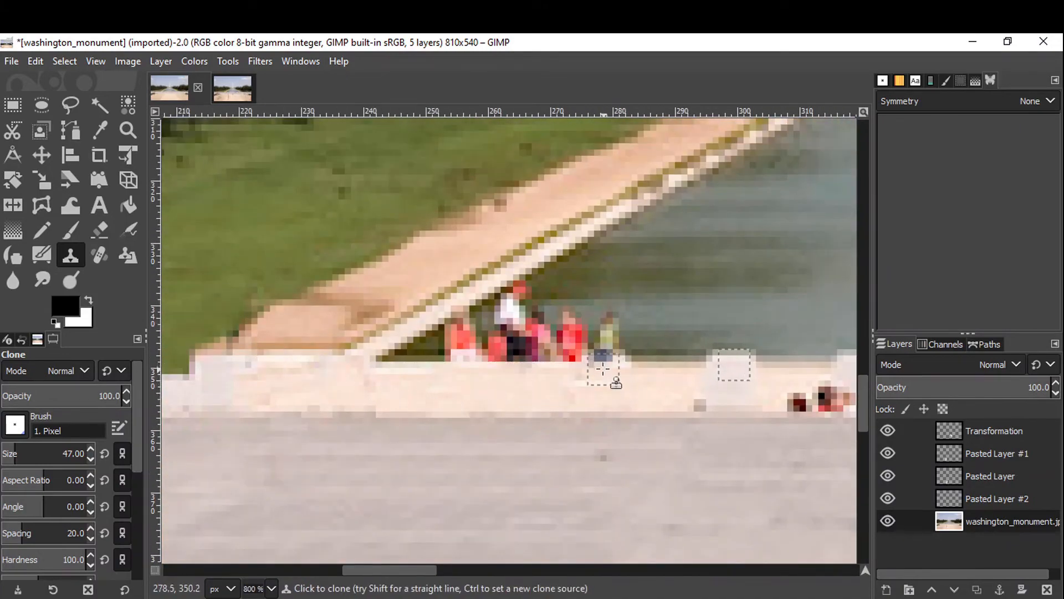
{"action": "left_click", "coordinate": [643, 348], "text": "ctrl"}
{"action": "mouse_move", "coordinate": [560, 345]}
{"action": "left_mouse_down"}
{"action": "mouse_move", "coordinate": [515, 343]}
{"action": "mouse_move", "coordinate": [620, 334]}
{"action": "mouse_move", "coordinate": [547, 333]}
{"action": "left_mouse_up"}
{"action": "scroll", "coordinate": [416, 340], "scroll_direction": "up", "scroll_amount": 1}
{"action": "left_click", "coordinate": [436, 348], "text": "ctrl"}
{"action": "left_click_drag", "start_coordinate": [472, 340], "coordinate": [513, 340]}
{"action": "mouse_move", "coordinate": [609, 265]}
{"action": "left_mouse_down"}
{"action": "mouse_move", "coordinate": [571, 276]}
{"action": "mouse_move", "coordinate": [633, 314]}
{"action": "left_mouse_up"}
{"action": "left_click_drag", "start_coordinate": [549, 308], "coordinate": [497, 319]}
{"action": "scroll", "coordinate": [561, 311], "scroll_direction": "down", "scroll_amount": 1}
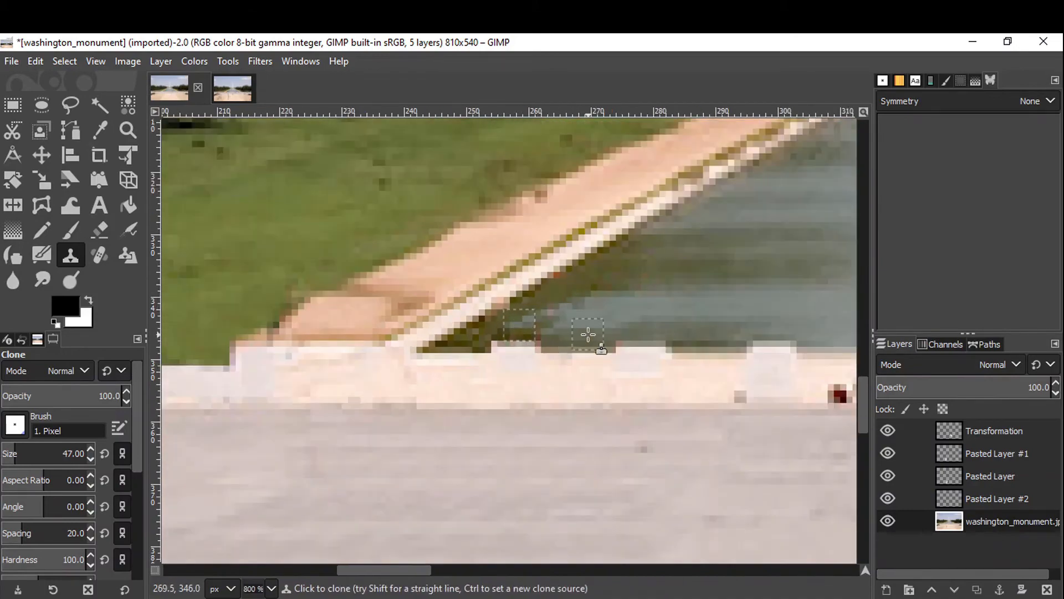
Clone water texture along the pool's left edge above the balustrade.
{"action": "left_click_drag", "start_coordinate": [680, 286], "coordinate": [490, 302]}
{"action": "scroll", "coordinate": [389, 316], "scroll_direction": "up", "scroll_amount": 1}
{"action": "scroll", "coordinate": [465, 340], "scroll_direction": "down", "scroll_amount": 6}
{"action": "scroll", "coordinate": [406, 421], "scroll_direction": "up", "scroll_amount": 5}
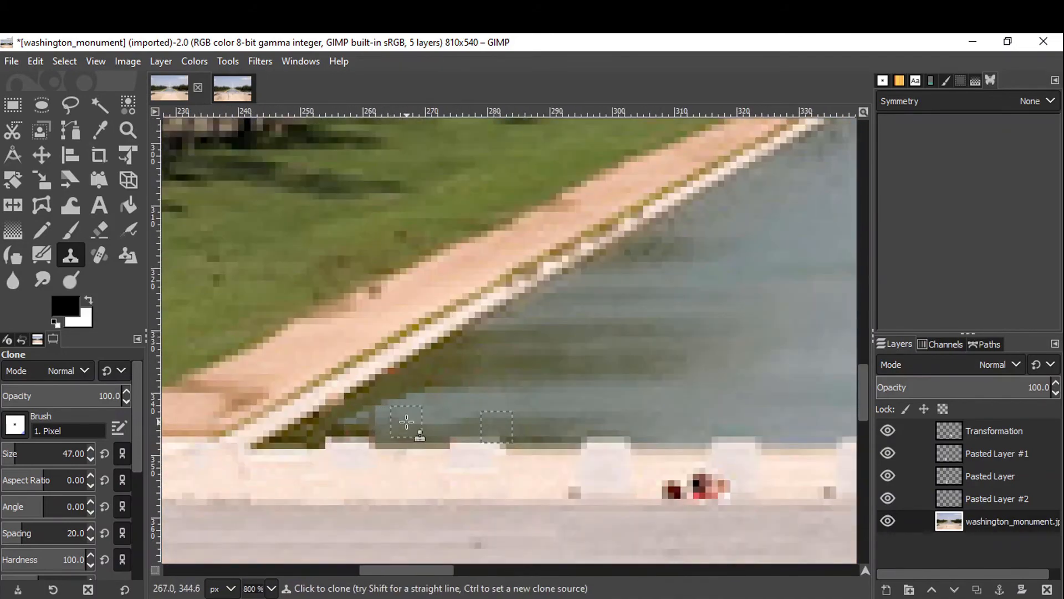
{"action": "scroll", "coordinate": [354, 419], "scroll_direction": "up", "scroll_amount": 2}
{"action": "scroll", "coordinate": [637, 290], "scroll_direction": "down", "scroll_amount": 6}
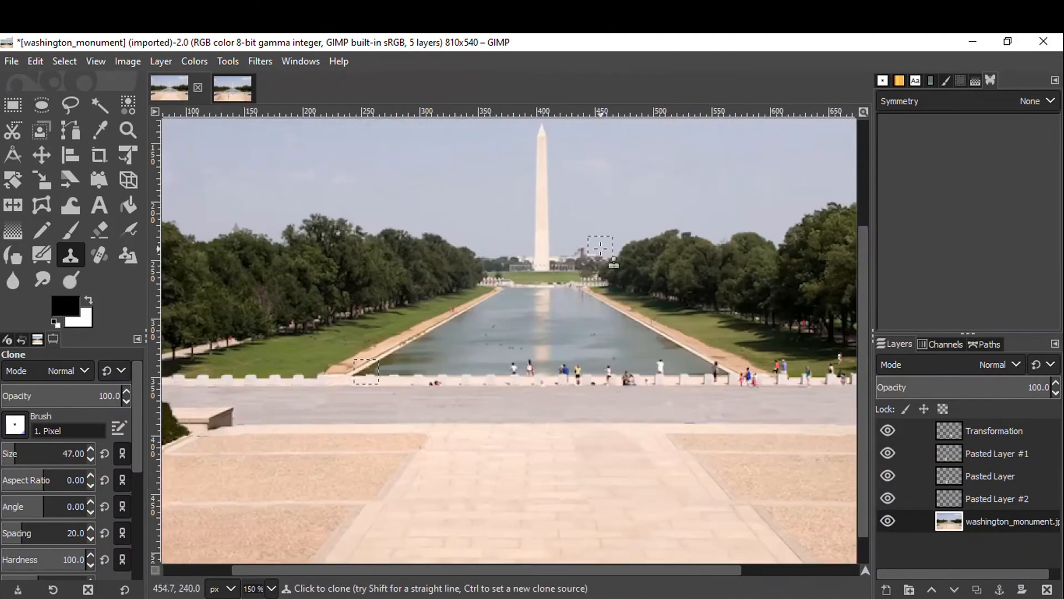
{"action": "scroll", "coordinate": [444, 362], "scroll_direction": "up", "scroll_amount": 5}
{"action": "left_click_drag", "start_coordinate": [555, 373], "coordinate": [426, 366]}
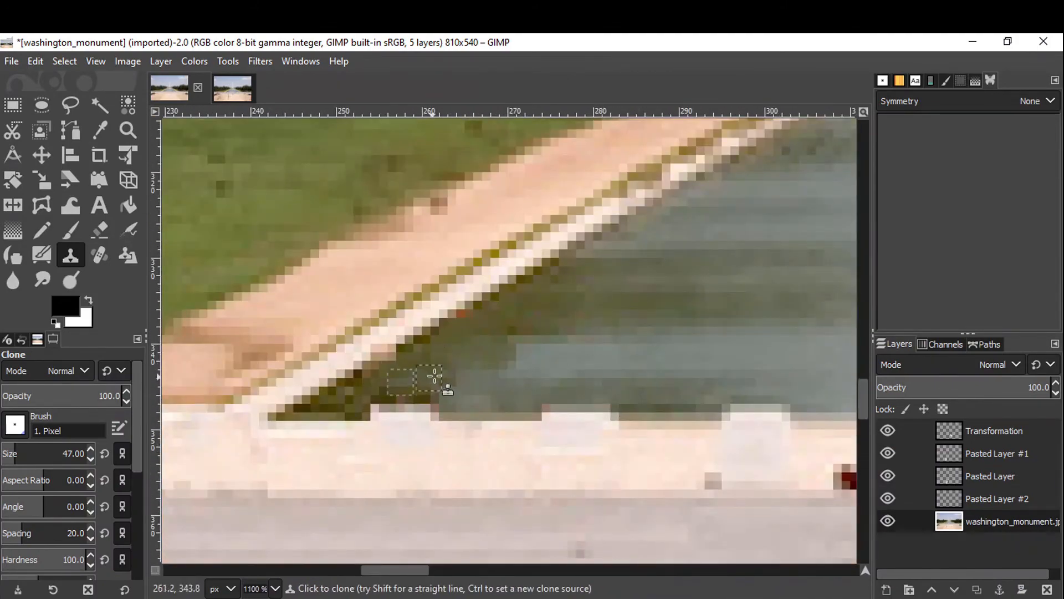
Touch up the pool edge and balustrade near the left corner with cloned water and stone.
{"action": "scroll", "coordinate": [435, 376], "scroll_direction": "down", "scroll_amount": 6}
{"action": "scroll", "coordinate": [418, 403], "scroll_direction": "up", "scroll_amount": 5}
{"action": "left_click", "coordinate": [487, 413], "text": "ctrl"}
{"action": "left_click_drag", "start_coordinate": [559, 421], "coordinate": [526, 427]}
{"action": "scroll", "coordinate": [601, 411], "scroll_direction": "down", "scroll_amount": 5}
{"action": "scroll", "coordinate": [497, 405], "scroll_direction": "up", "scroll_amount": 5}
{"action": "left_click", "coordinate": [608, 327], "text": "ctrl"}
{"action": "mouse_move", "coordinate": [537, 327]}
{"action": "left_mouse_down"}
{"action": "mouse_move", "coordinate": [520, 328]}
{"action": "mouse_move", "coordinate": [537, 338]}
{"action": "left_mouse_up"}
{"action": "left_click", "coordinate": [483, 325], "text": "ctrl"}
{"action": "left_click_drag", "start_coordinate": [443, 331], "coordinate": [443, 340]}
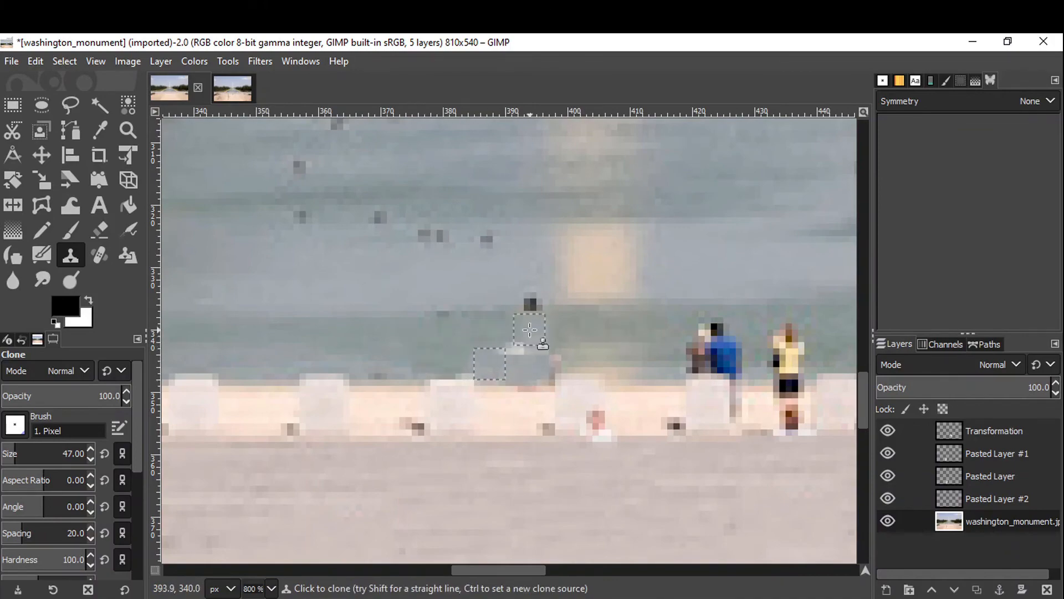
Clone over the small figure at the balustrade toward the pool's centre.
{"action": "scroll", "coordinate": [526, 322], "scroll_direction": "down", "scroll_amount": 5}
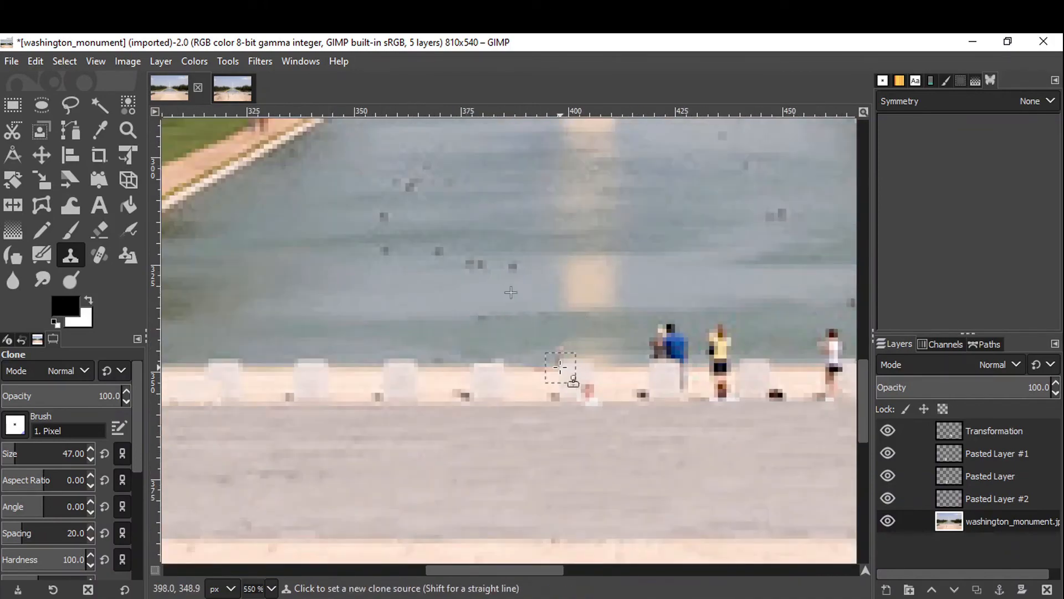
{"action": "scroll", "coordinate": [563, 373], "scroll_direction": "up", "scroll_amount": 6}
{"action": "scroll", "coordinate": [539, 397], "scroll_direction": "down", "scroll_amount": 6}
{"action": "scroll", "coordinate": [507, 417], "scroll_direction": "up", "scroll_amount": 6}
{"action": "left_click", "coordinate": [579, 294], "text": "ctrl"}
{"action": "left_click_drag", "start_coordinate": [531, 302], "coordinate": [531, 289]}
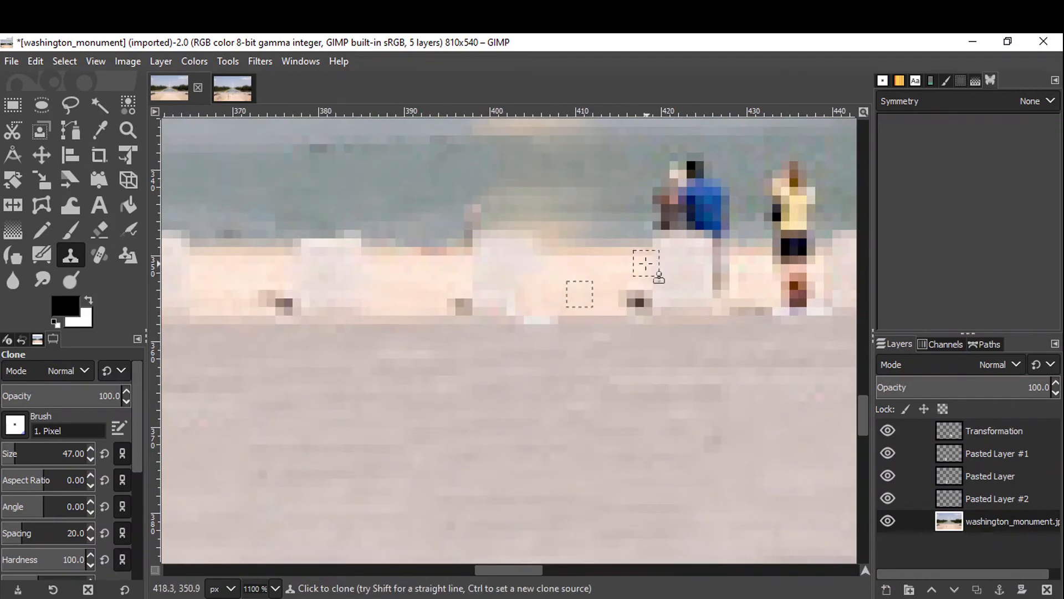
Clone over the blue- and yellow-clad tourists at the balustrade in front of the pool's middle.
{"action": "scroll", "coordinate": [637, 277], "scroll_direction": "down", "scroll_amount": 6}
{"action": "scroll", "coordinate": [526, 406], "scroll_direction": "up", "scroll_amount": 6}
{"action": "left_click_drag", "start_coordinate": [621, 400], "coordinate": [615, 374]}
{"action": "left_click_drag", "start_coordinate": [550, 390], "coordinate": [551, 373]}
{"action": "left_click_drag", "start_coordinate": [661, 401], "coordinate": [660, 370]}
{"action": "left_click_drag", "start_coordinate": [554, 413], "coordinate": [565, 413]}
{"action": "left_click", "coordinate": [640, 409]}
{"action": "left_click", "coordinate": [576, 267], "text": "ctrl"}
{"action": "mouse_move", "coordinate": [444, 284]}
{"action": "left_mouse_down"}
{"action": "mouse_move", "coordinate": [485, 304]}
{"action": "mouse_move", "coordinate": [455, 342]}
{"action": "left_mouse_up"}
{"action": "left_click_drag", "start_coordinate": [319, 277], "coordinate": [390, 327]}
{"action": "scroll", "coordinate": [492, 337], "scroll_direction": "right", "scroll_amount": 3}
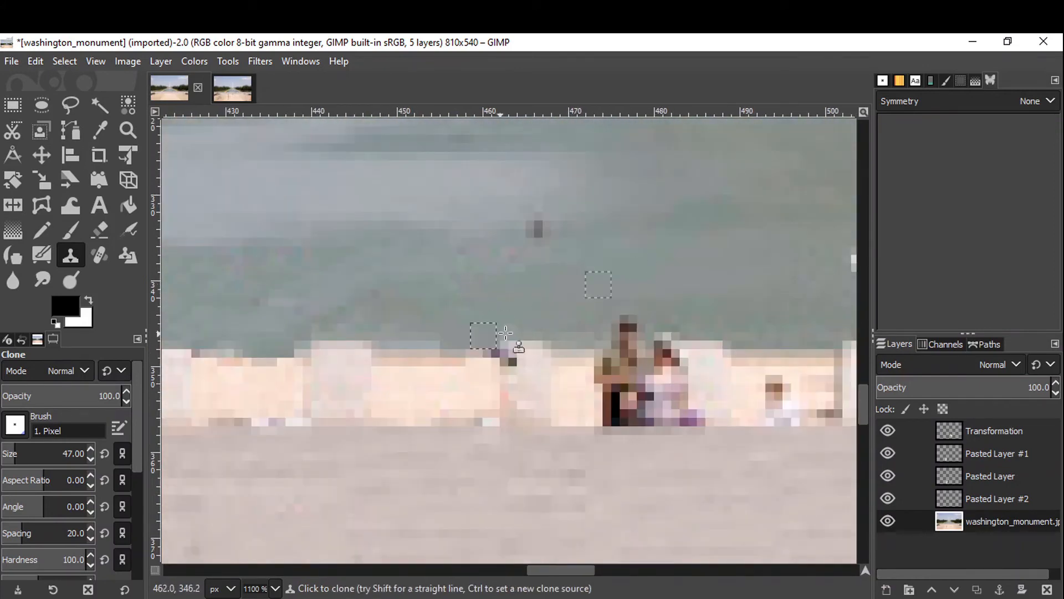
Clone over the seated pair against the balustrade right of the pool's centre.
{"action": "left_click", "coordinate": [513, 356]}
{"action": "scroll", "coordinate": [631, 308], "scroll_direction": "down", "scroll_amount": 3}
{"action": "scroll", "coordinate": [632, 308], "scroll_direction": "up", "scroll_amount": 4}
{"action": "left_click", "coordinate": [490, 245], "text": "ctrl"}
{"action": "left_click", "coordinate": [513, 275]}
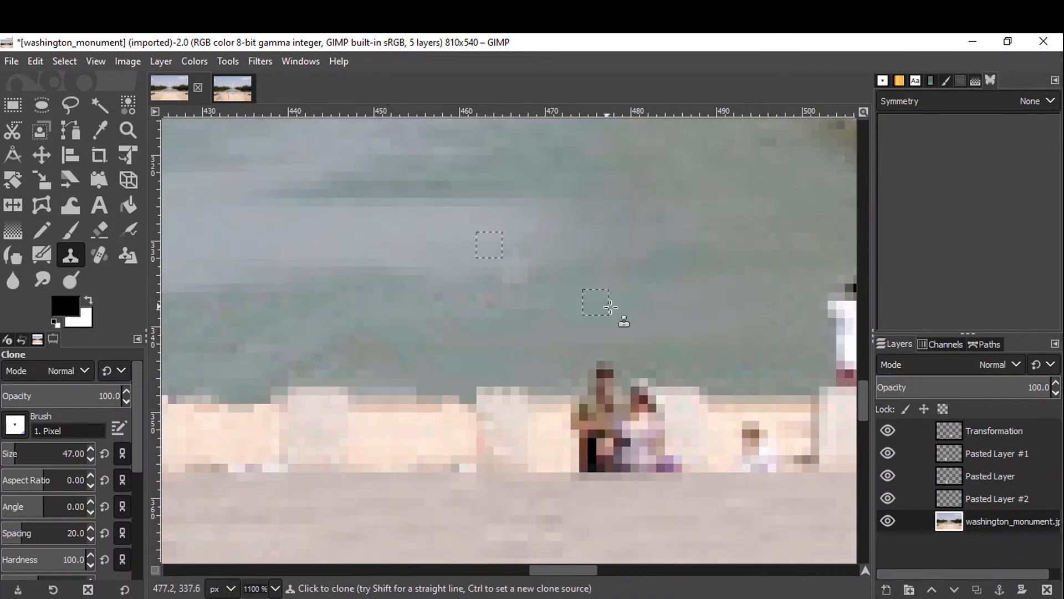
{"action": "mouse_move", "coordinate": [603, 381]}
{"action": "left_mouse_down"}
{"action": "mouse_move", "coordinate": [619, 385]}
{"action": "mouse_move", "coordinate": [592, 457]}
{"action": "mouse_move", "coordinate": [668, 462]}
{"action": "left_mouse_up"}
{"action": "left_click", "coordinate": [594, 361], "text": "ctrl"}
{"action": "left_click", "coordinate": [643, 390]}
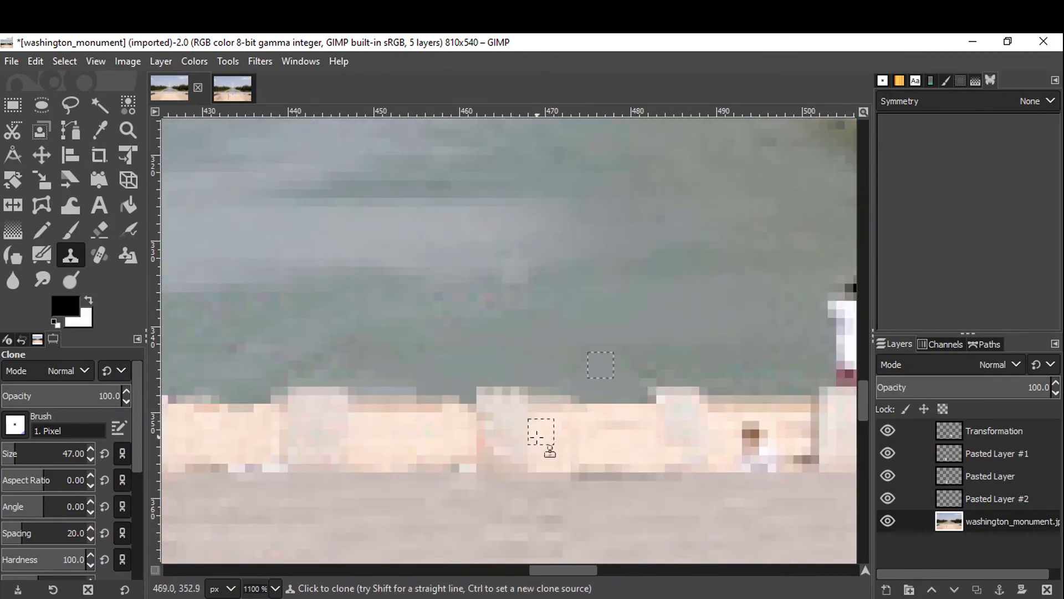
Clone over the remaining small figure on the balustrade nearby.
{"action": "scroll", "coordinate": [542, 433], "scroll_direction": "right", "scroll_amount": 5}
{"action": "left_click", "coordinate": [373, 433], "text": "ctrl"}
{"action": "left_click", "coordinate": [409, 444]}
{"action": "left_click", "coordinate": [579, 306], "text": "ctrl"}
{"action": "left_click_drag", "start_coordinate": [495, 327], "coordinate": [539, 353]}
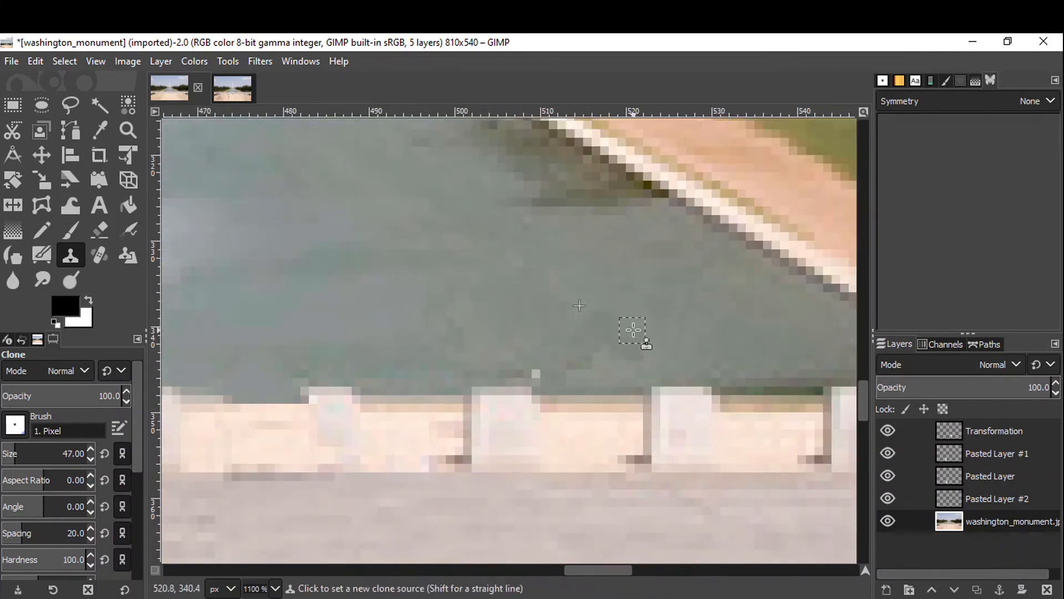
Clone water and stone over the person at the pool's right corner.
{"action": "scroll", "coordinate": [633, 327], "scroll_direction": "up", "scroll_amount": 1}
{"action": "scroll", "coordinate": [737, 310], "scroll_direction": "down", "scroll_amount": 1}
{"action": "left_click", "coordinate": [728, 308], "text": "ctrl"}
{"action": "scroll", "coordinate": [588, 310], "scroll_direction": "right", "scroll_amount": 1}
{"action": "scroll", "coordinate": [478, 311], "scroll_direction": "right", "scroll_amount": 4}
{"action": "scroll", "coordinate": [481, 293], "scroll_direction": "up", "scroll_amount": 2}
{"action": "left_click", "coordinate": [480, 304], "text": "ctrl"}
{"action": "left_click_drag", "start_coordinate": [605, 366], "coordinate": [527, 318]}
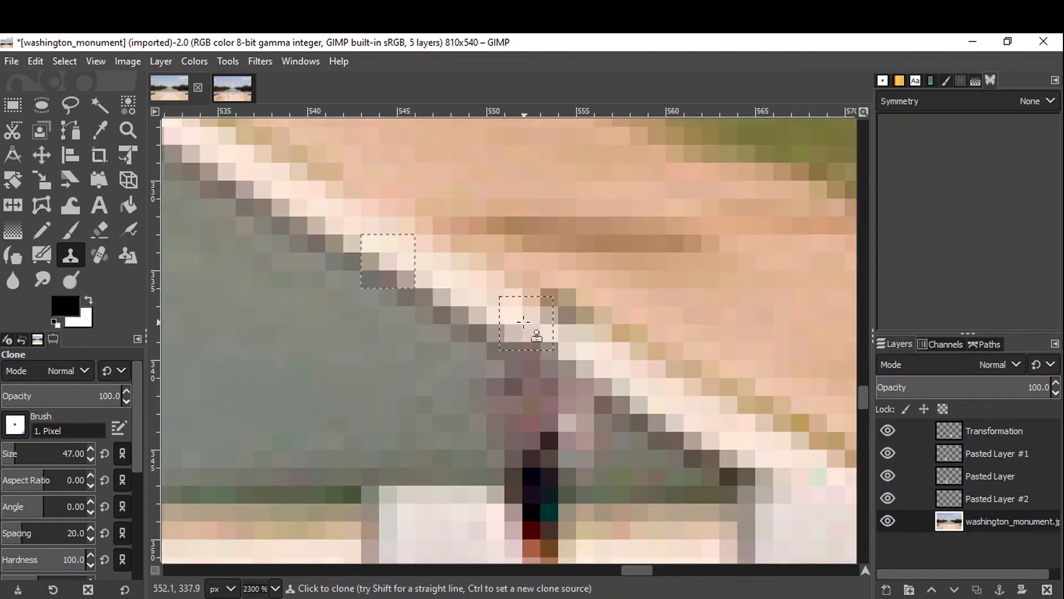
{"action": "left_click", "coordinate": [626, 449], "text": "ctrl"}
{"action": "mouse_move", "coordinate": [510, 404]}
{"action": "left_mouse_down"}
{"action": "mouse_move", "coordinate": [576, 442]}
{"action": "mouse_move", "coordinate": [533, 491]}
{"action": "left_mouse_up"}
{"action": "scroll", "coordinate": [571, 399], "scroll_direction": "down", "scroll_amount": 6}
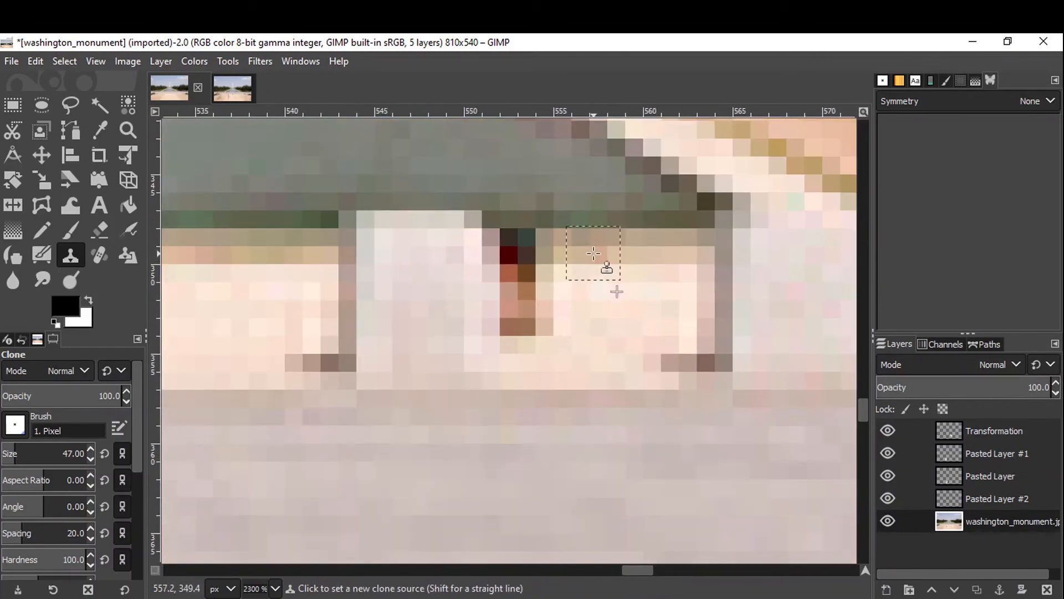
Clean up the balustrade post at the pool's right corner by cloning stone.
{"action": "left_click", "coordinate": [594, 252], "text": "ctrl"}
{"action": "left_click", "coordinate": [525, 254]}
{"action": "left_click", "coordinate": [599, 308], "text": "ctrl"}
{"action": "left_click_drag", "start_coordinate": [519, 318], "coordinate": [523, 268]}
{"action": "scroll", "coordinate": [523, 267], "scroll_direction": "down", "scroll_amount": 4}
{"action": "scroll", "coordinate": [546, 270], "scroll_direction": "up", "scroll_amount": 1}
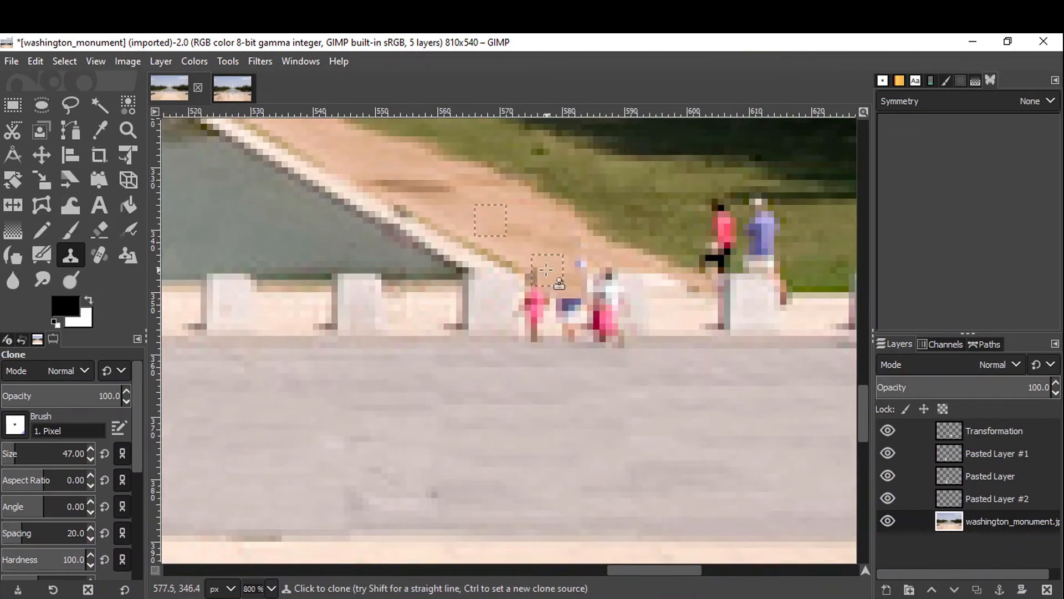
Clone over the tourists in pink on the balustrade beyond the pool's right corner.
{"action": "left_click", "coordinate": [419, 300], "text": "ctrl"}
{"action": "mouse_move", "coordinate": [535, 307]}
{"action": "left_mouse_down"}
{"action": "mouse_move", "coordinate": [543, 318]}
{"action": "mouse_move", "coordinate": [598, 320]}
{"action": "left_mouse_up"}
{"action": "left_click", "coordinate": [496, 311], "text": "ctrl"}
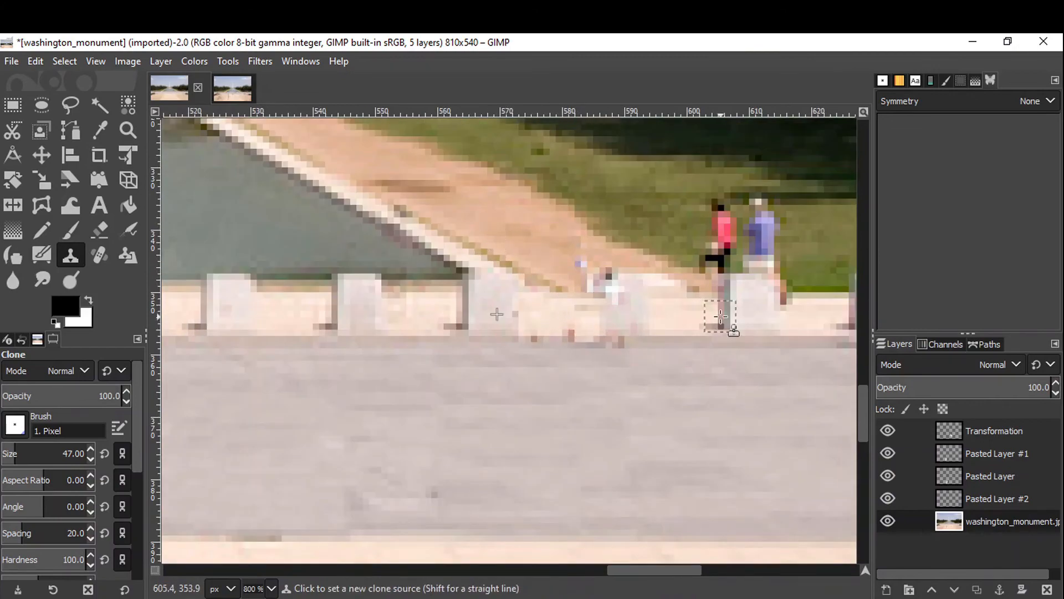
{"action": "left_click", "coordinate": [721, 314], "text": "ctrl"}
{"action": "left_click", "coordinate": [758, 288], "text": "ctrl"}
{"action": "left_click", "coordinate": [633, 287]}
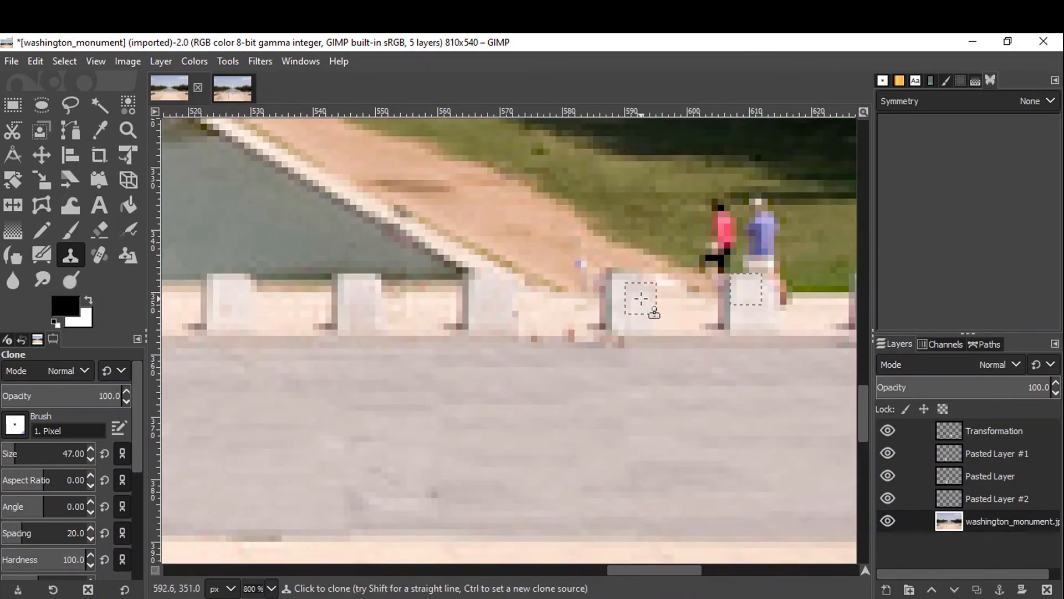
{"action": "scroll", "coordinate": [641, 299], "scroll_direction": "down", "scroll_amount": 6}
{"action": "scroll", "coordinate": [645, 332], "scroll_direction": "up", "scroll_amount": 5}
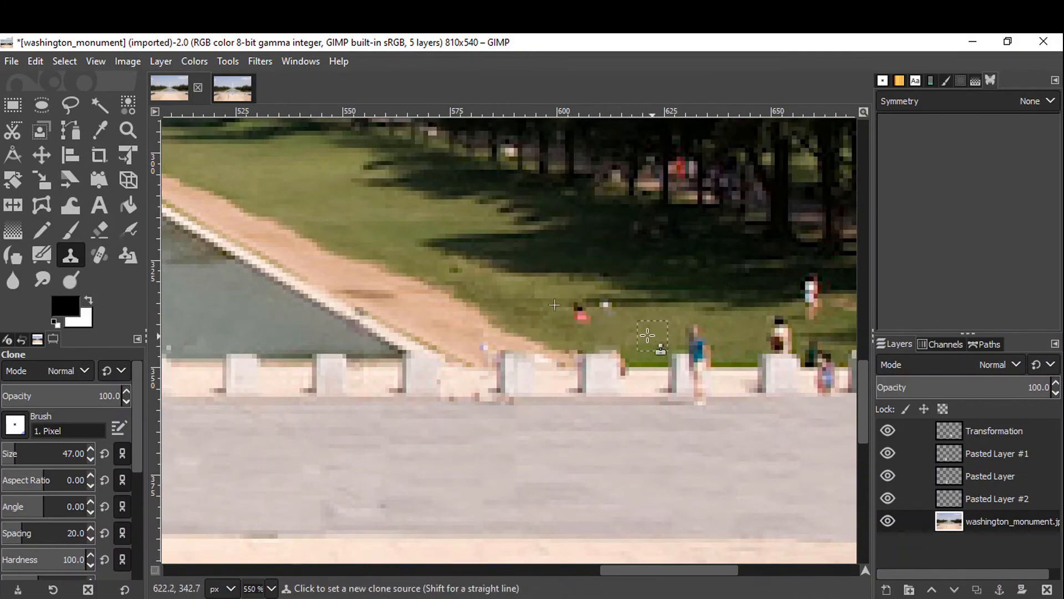
Clone grass over the figures on the lawn right of the pool.
{"action": "left_click", "coordinate": [582, 318]}
{"action": "scroll", "coordinate": [614, 317], "scroll_direction": "up", "scroll_amount": 2}
{"action": "left_click", "coordinate": [595, 291]}
{"action": "scroll", "coordinate": [629, 334], "scroll_direction": "up", "scroll_amount": 3}
{"action": "left_click", "coordinate": [678, 454], "text": "ctrl"}
{"action": "left_click", "coordinate": [626, 433]}
{"action": "left_click", "coordinate": [604, 279], "text": "ctrl"}
{"action": "scroll", "coordinate": [444, 336], "scroll_direction": "left", "scroll_amount": 1}
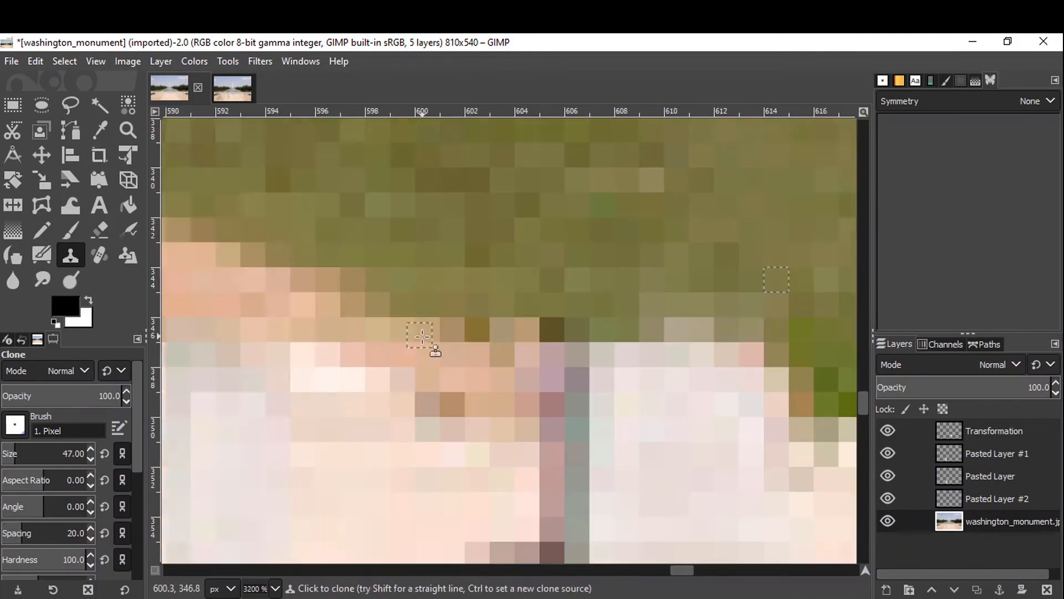
{"action": "scroll", "coordinate": [472, 355], "scroll_direction": "down", "scroll_amount": 3}
{"action": "scroll", "coordinate": [613, 427], "scroll_direction": "right", "scroll_amount": 2}
{"action": "scroll", "coordinate": [685, 501], "scroll_direction": "up", "scroll_amount": 2}
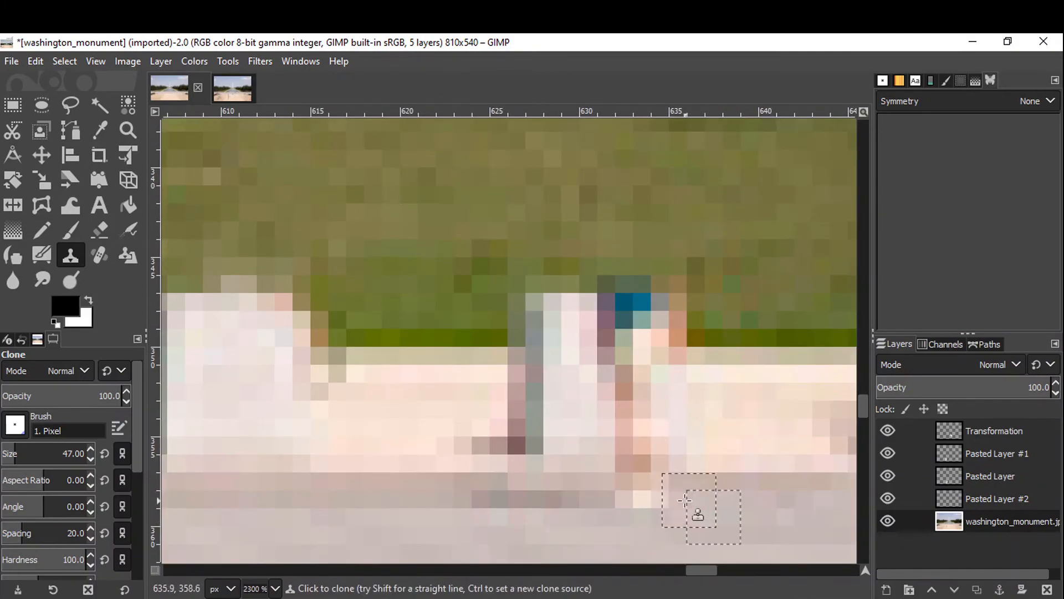
Clone stone and grass over the person at the balustrade on the right lawn.
{"action": "left_click_drag", "start_coordinate": [646, 506], "coordinate": [506, 506]}
{"action": "left_click", "coordinate": [710, 433], "text": "ctrl"}
{"action": "mouse_move", "coordinate": [643, 457]}
{"action": "left_mouse_down"}
{"action": "mouse_move", "coordinate": [641, 411]}
{"action": "mouse_move", "coordinate": [673, 374]}
{"action": "left_mouse_up"}
{"action": "left_click", "coordinate": [712, 371], "text": "ctrl"}
{"action": "left_click", "coordinate": [463, 320], "text": "ctrl"}
{"action": "left_click", "coordinate": [625, 320]}
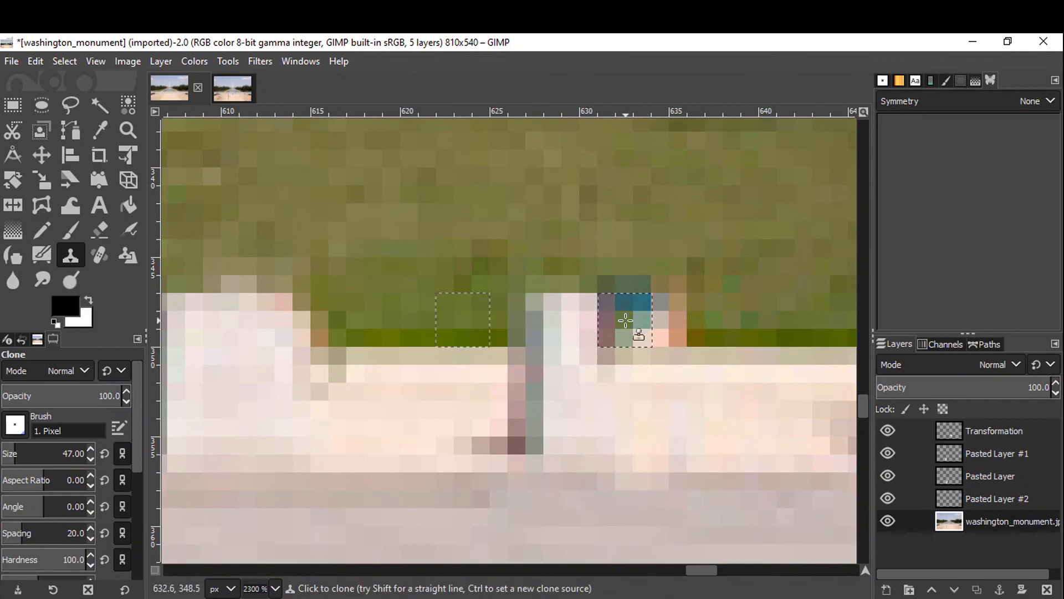
{"action": "left_click_drag", "start_coordinate": [625, 320], "coordinate": [681, 314]}
{"action": "left_click", "coordinate": [682, 314]}
Clone grass over the small figures on the lawn just behind the balustrade right of the pool.
{"action": "scroll", "coordinate": [678, 311], "scroll_direction": "down", "scroll_amount": 4}
{"action": "scroll", "coordinate": [608, 214], "scroll_direction": "up", "scroll_amount": 3}
{"action": "left_click", "coordinate": [485, 327], "text": "ctrl"}
{"action": "left_click", "coordinate": [570, 322]}
{"action": "left_click", "coordinate": [622, 414], "text": "ctrl"}
{"action": "left_click", "coordinate": [558, 381]}
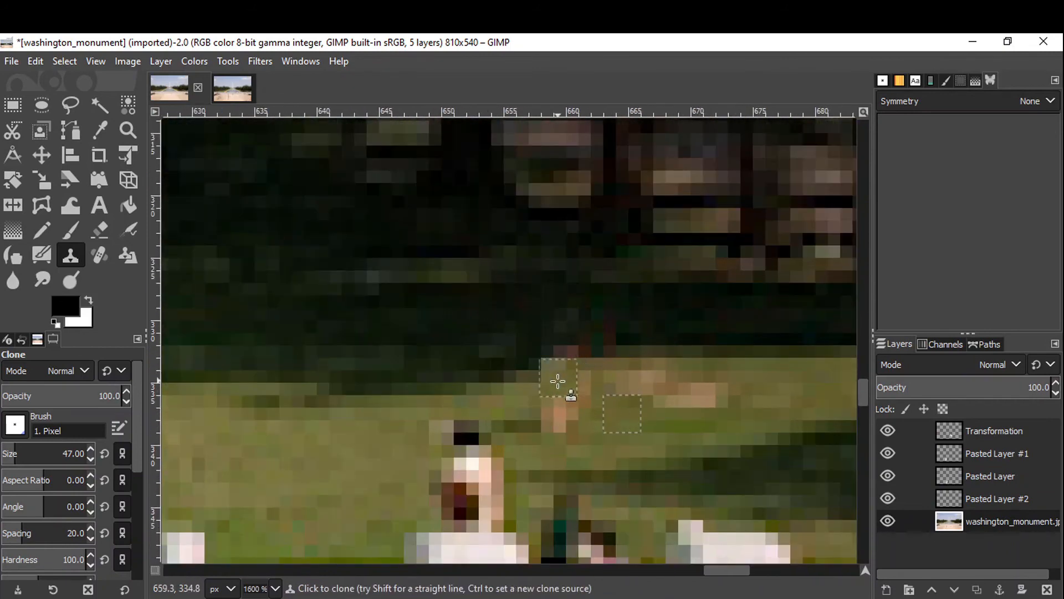
{"action": "left_click_drag", "start_coordinate": [558, 380], "coordinate": [559, 416]}
Clone grass over the remaining figure on the lawn further right behind the balustrade.
{"action": "scroll", "coordinate": [609, 388], "scroll_direction": "down", "scroll_amount": 2}
{"action": "left_click", "coordinate": [425, 328], "text": "ctrl"}
{"action": "left_click_drag", "start_coordinate": [466, 328], "coordinate": [488, 408]}
{"action": "left_click", "coordinate": [440, 392], "text": "ctrl"}
{"action": "mouse_move", "coordinate": [632, 442]}
{"action": "left_mouse_down"}
{"action": "mouse_move", "coordinate": [554, 444]}
{"action": "mouse_move", "coordinate": [568, 397]}
{"action": "mouse_move", "coordinate": [563, 431]}
{"action": "mouse_move", "coordinate": [618, 433]}
{"action": "left_mouse_up"}
{"action": "scroll", "coordinate": [643, 442], "scroll_direction": "up", "scroll_amount": 1}
{"action": "scroll", "coordinate": [563, 429], "scroll_direction": "down", "scroll_amount": 2}
{"action": "left_click", "coordinate": [494, 404], "text": "ctrl"}
{"action": "scroll", "coordinate": [606, 388], "scroll_direction": "down", "scroll_amount": 5}
{"action": "scroll", "coordinate": [737, 367], "scroll_direction": "up", "scroll_amount": 4}
{"action": "left_click", "coordinate": [461, 367], "text": "ctrl"}
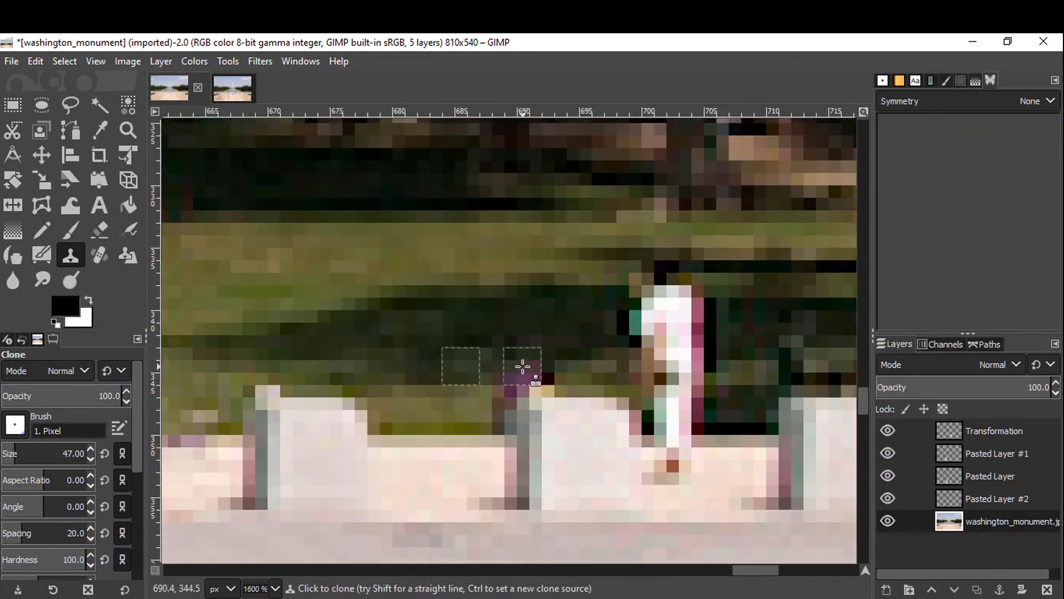
Clone dark grass over the pink and blue-clad figures standing behind the balustrade posts.
{"action": "left_click_drag", "start_coordinate": [523, 366], "coordinate": [511, 404]}
{"action": "left_click", "coordinate": [472, 469], "text": "ctrl"}
{"action": "mouse_move", "coordinate": [505, 469]}
{"action": "left_mouse_down"}
{"action": "mouse_move", "coordinate": [493, 484]}
{"action": "mouse_move", "coordinate": [505, 498]}
{"action": "left_mouse_up"}
{"action": "scroll", "coordinate": [505, 494], "scroll_direction": "right", "scroll_amount": 1}
{"action": "left_click", "coordinate": [412, 304], "text": "ctrl"}
{"action": "left_click_drag", "start_coordinate": [488, 304], "coordinate": [502, 416]}
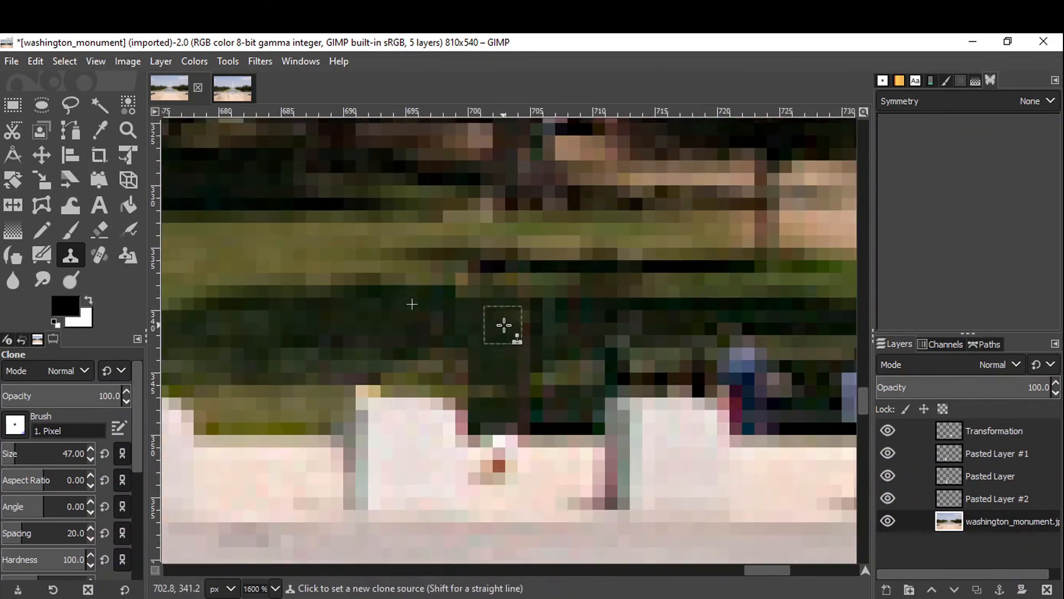
{"action": "scroll", "coordinate": [504, 325], "scroll_direction": "down", "scroll_amount": 2}
{"action": "left_click", "coordinate": [750, 334], "text": "ctrl"}
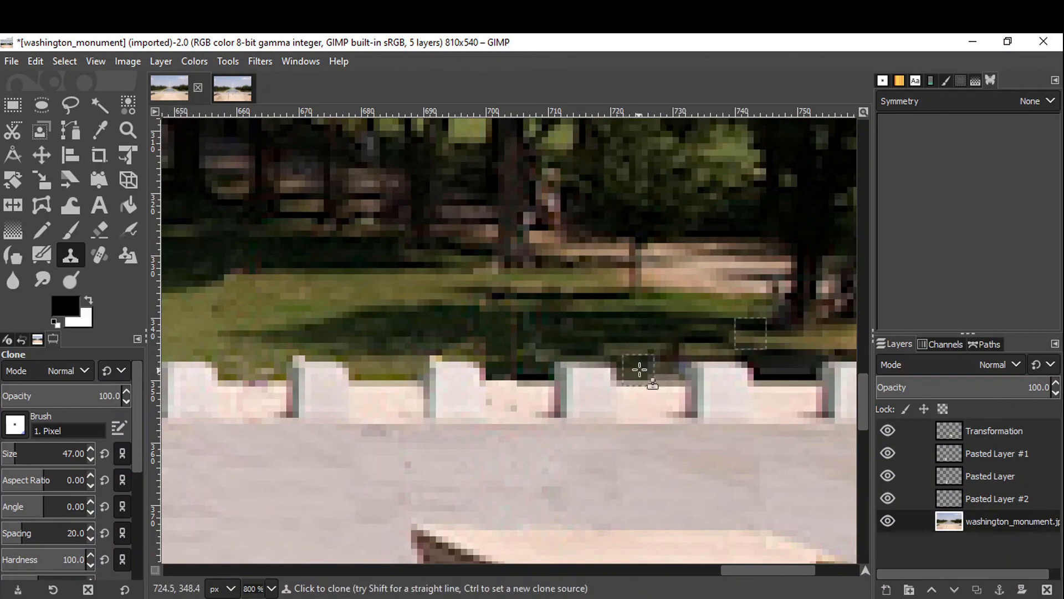
Clone over the figures at the far right end of the balustrade near the image edge.
{"action": "scroll", "coordinate": [640, 370], "scroll_direction": "right", "scroll_amount": 2}
{"action": "scroll", "coordinate": [742, 306], "scroll_direction": "up", "scroll_amount": 2}
{"action": "left_click", "coordinate": [701, 261], "text": "ctrl"}
{"action": "mouse_move", "coordinate": [723, 343]}
{"action": "left_mouse_down"}
{"action": "mouse_move", "coordinate": [710, 331]}
{"action": "mouse_move", "coordinate": [696, 384]}
{"action": "left_mouse_up"}
{"action": "left_click", "coordinate": [801, 285], "text": "ctrl"}
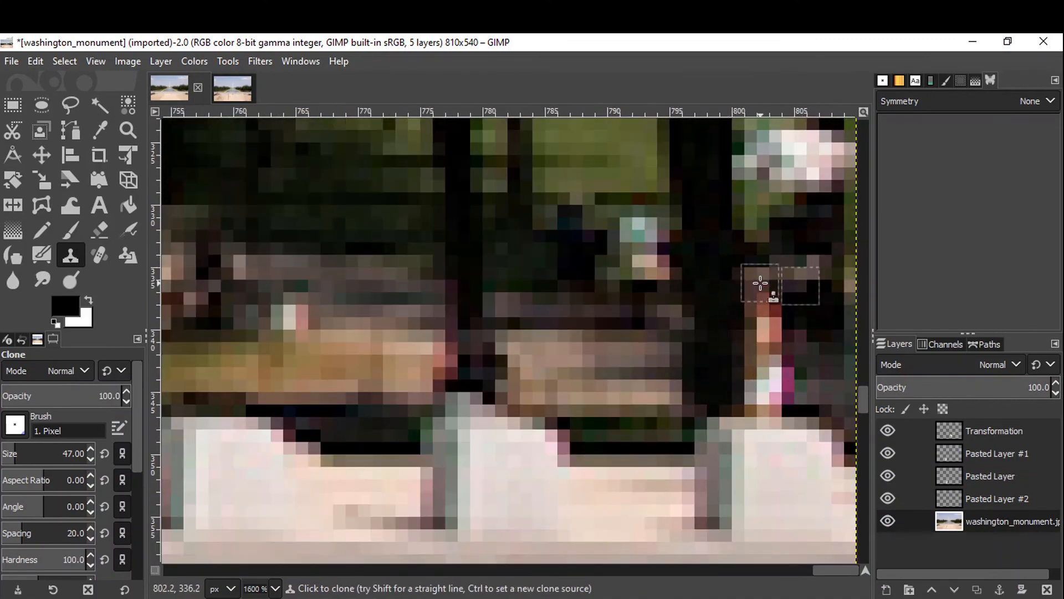
{"action": "left_click_drag", "start_coordinate": [760, 294], "coordinate": [763, 388]}
{"action": "left_click", "coordinate": [801, 323], "text": "ctrl"}
{"action": "left_click_drag", "start_coordinate": [763, 338], "coordinate": [762, 398]}
{"action": "left_click", "coordinate": [824, 385], "text": "ctrl"}
Zoom out to the full image and switch between the edited and original photos to compare them.
{"action": "scroll", "coordinate": [692, 336], "scroll_direction": "down", "scroll_amount": 8}
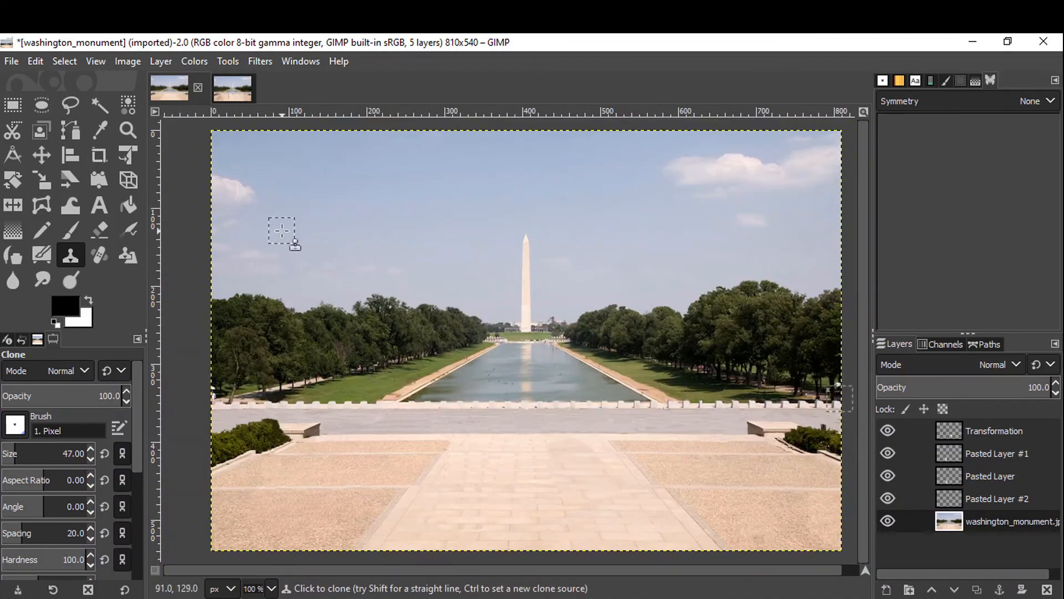
{"action": "left_click", "coordinate": [233, 87]}
{"action": "left_click", "coordinate": [172, 89]}
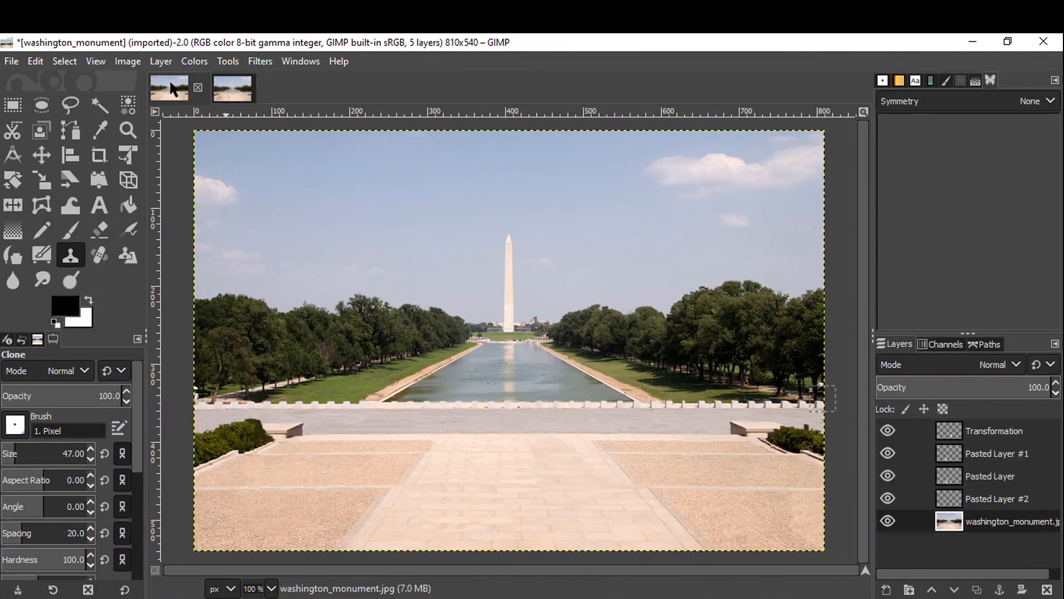
{"action": "left_click", "coordinate": [230, 93]}
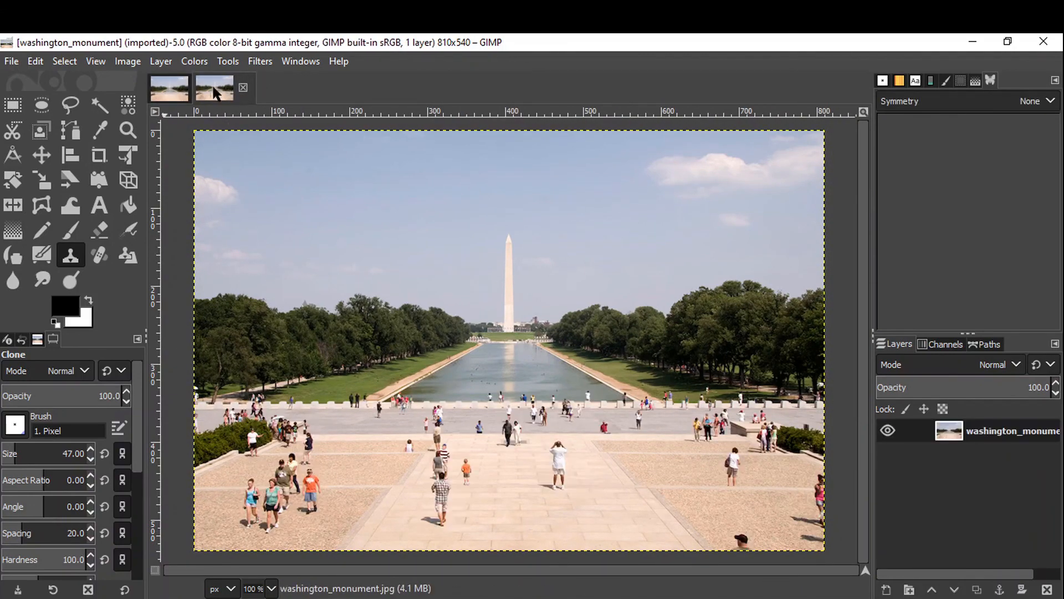
{"action": "left_click", "coordinate": [164, 91]}
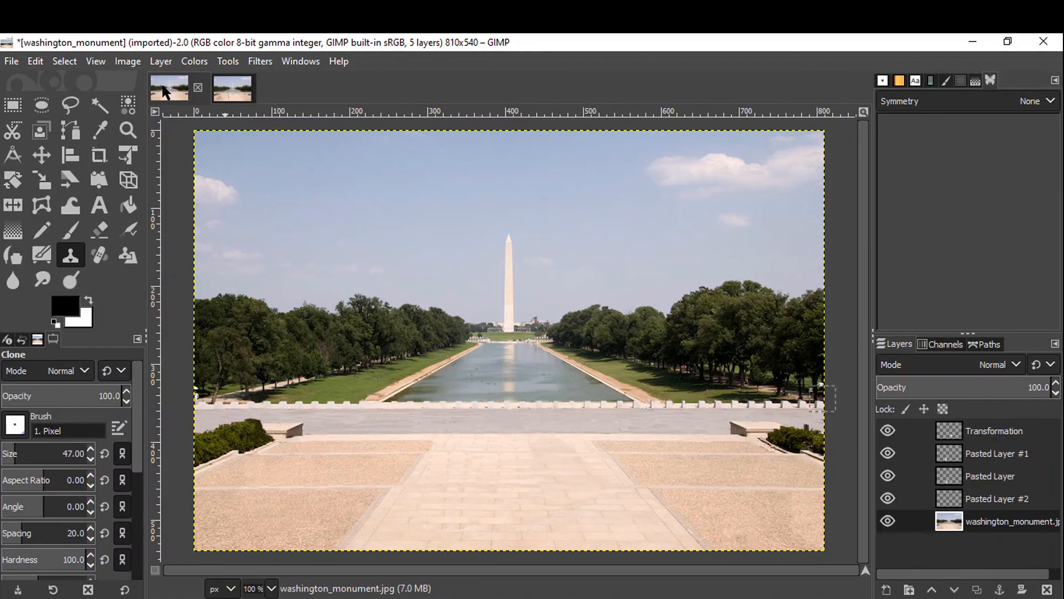
{"action": "left_click", "coordinate": [235, 92]}
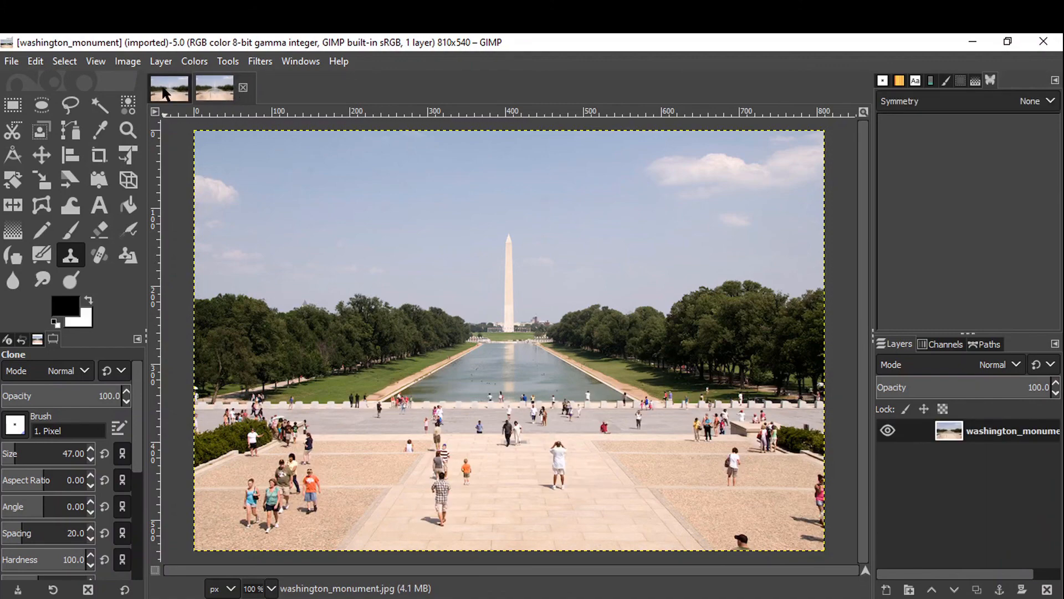
{"action": "left_click", "coordinate": [164, 93]}
{"action": "left_click", "coordinate": [238, 87]}
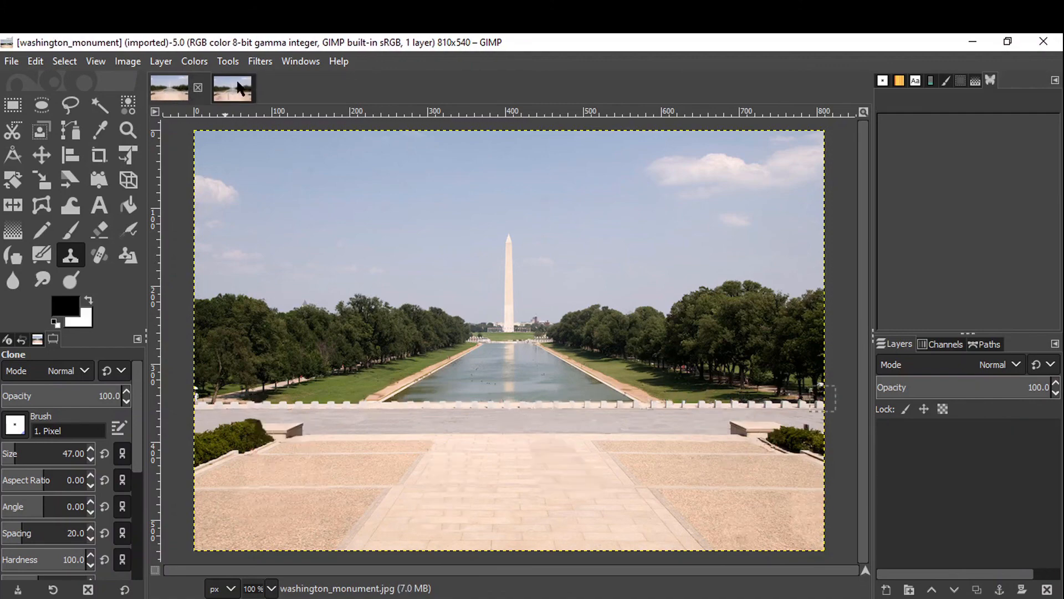
{"action": "left_click", "coordinate": [173, 97]}
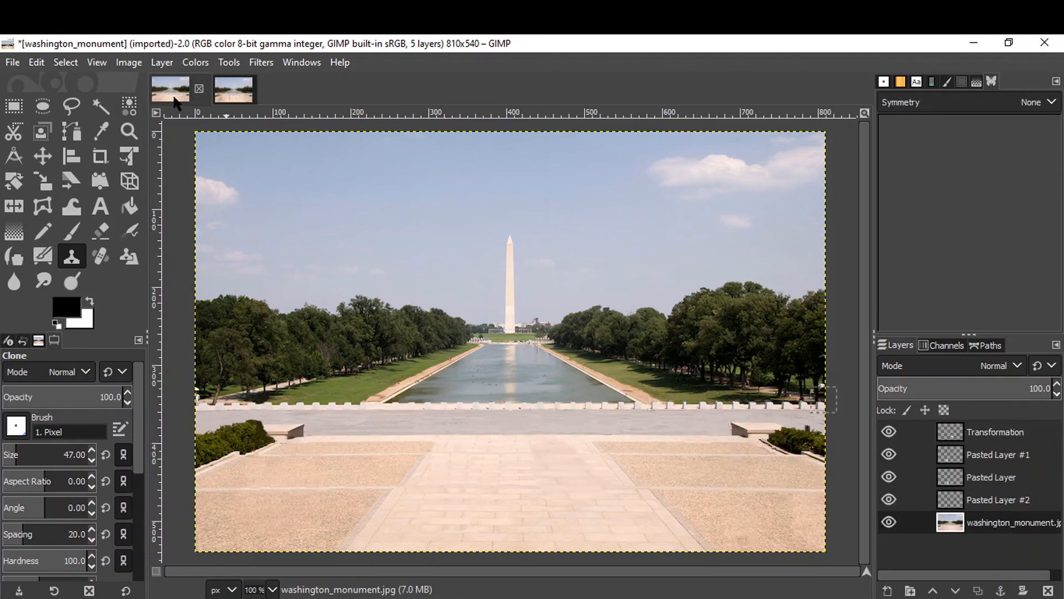